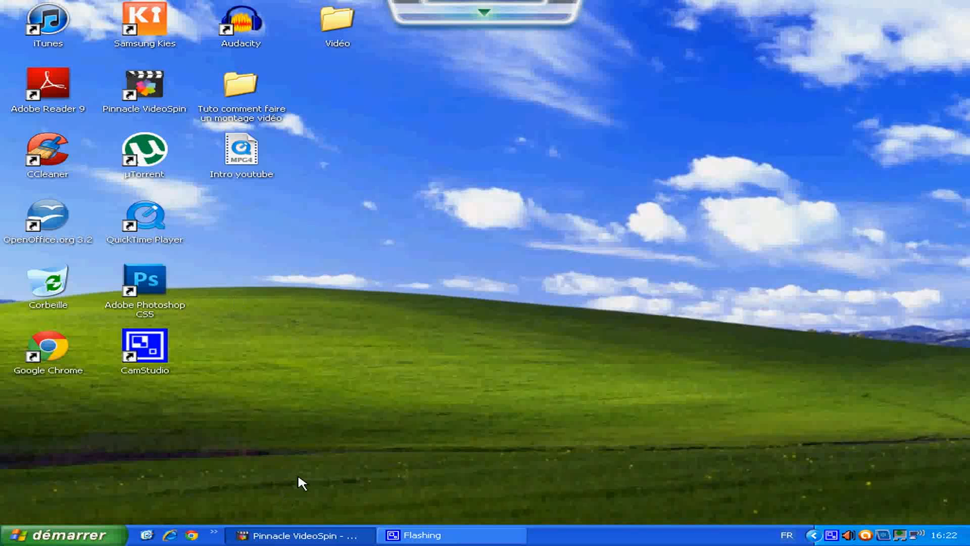
# - Switch to Pinnacle VideoSpin and delete the existing title clip from the start of the timeline
pyautogui.click(288, 535)
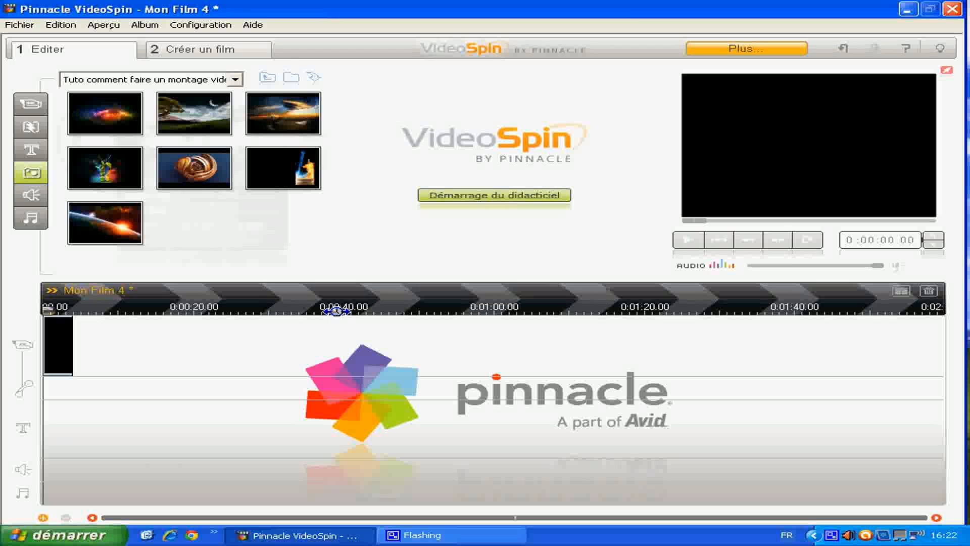
pyautogui.rightClick(60, 339)
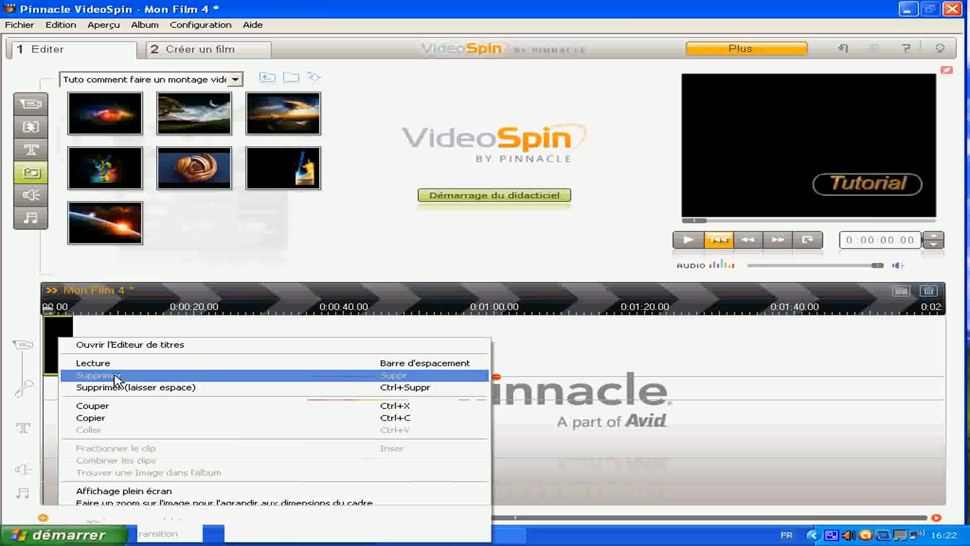
pyautogui.click(101, 375)
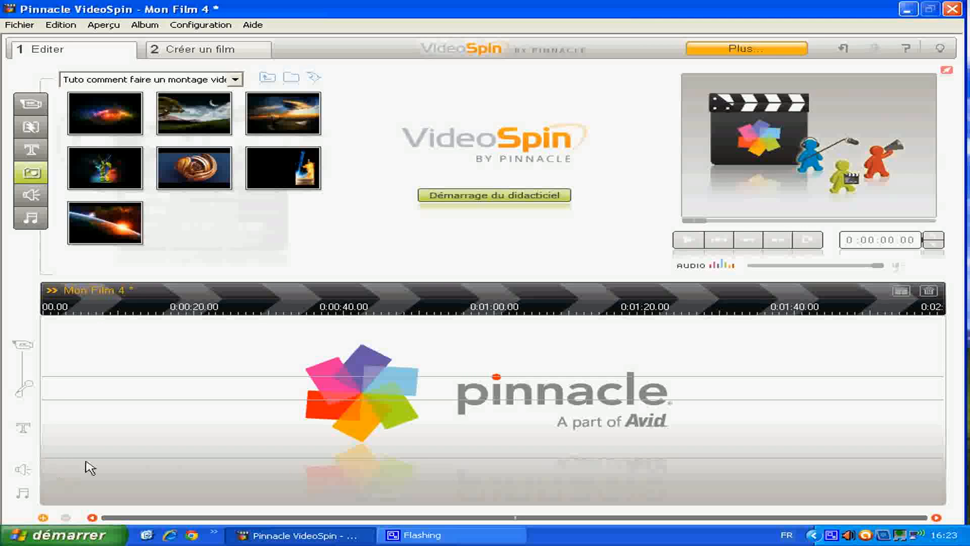
# - Browse both pages of the standard titles and preview the ZEN and WILDWEST titles
pyautogui.click(34, 151)
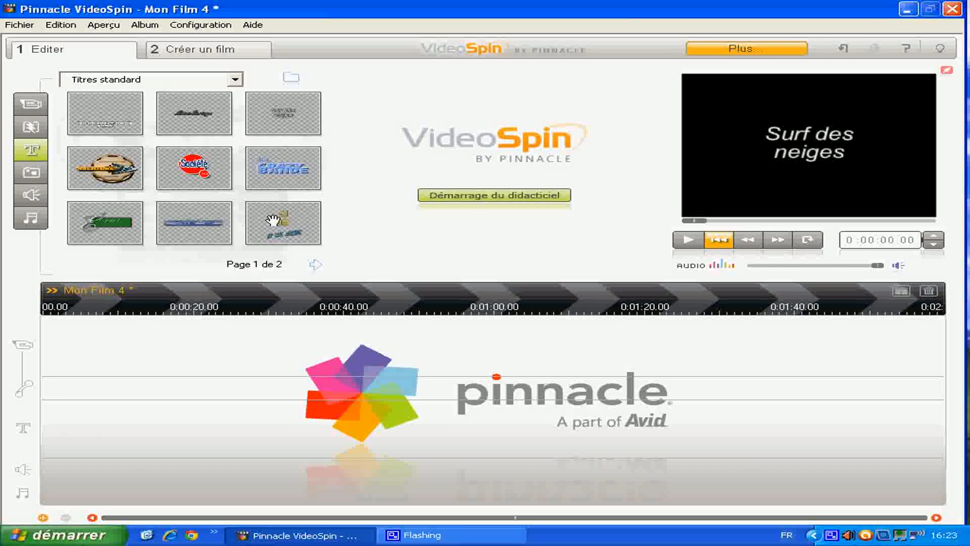
pyautogui.click(314, 264)
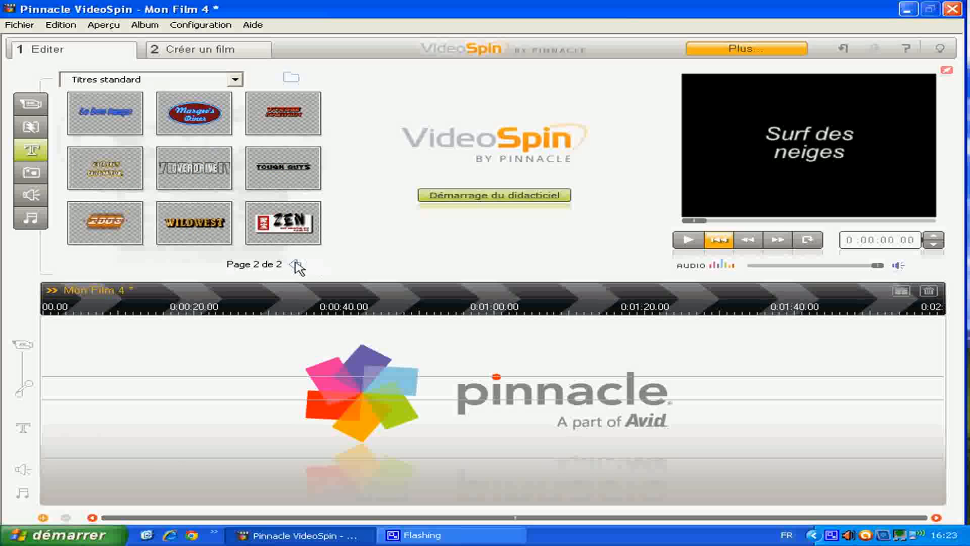
pyautogui.click(296, 265)
pyautogui.click(313, 264)
pyautogui.click(289, 230)
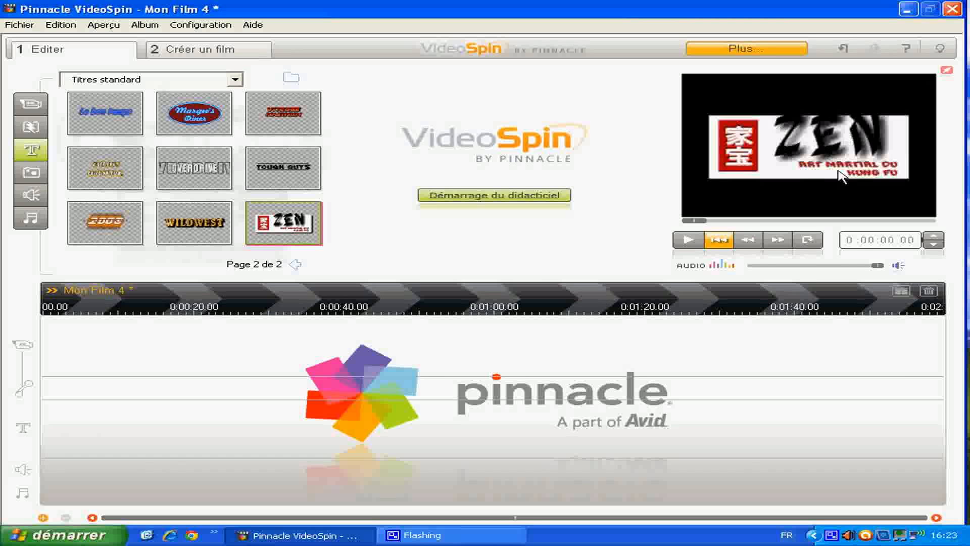
pyautogui.click(214, 233)
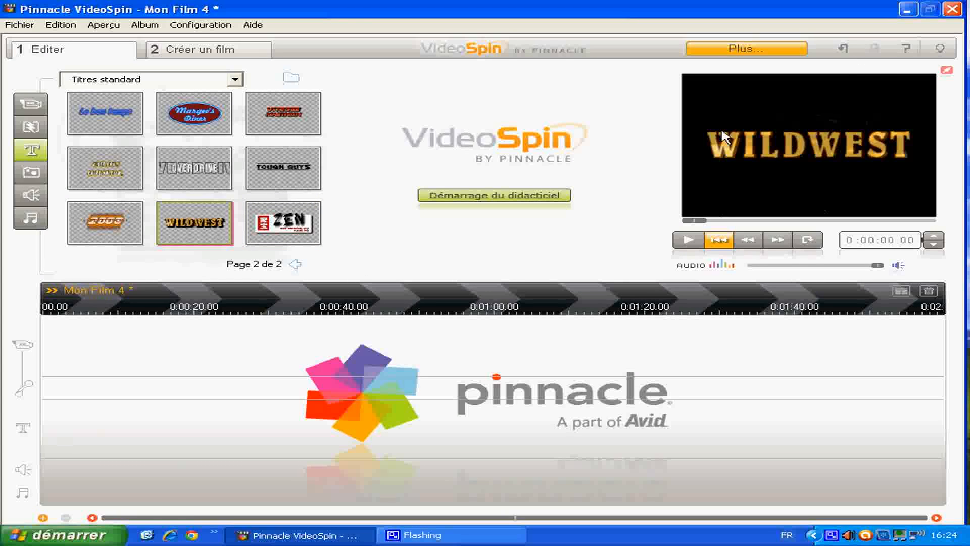
# - Place the "Surf des neiges" standard title at the very start of the video track
pyautogui.click(295, 265)
pyautogui.click(281, 112)
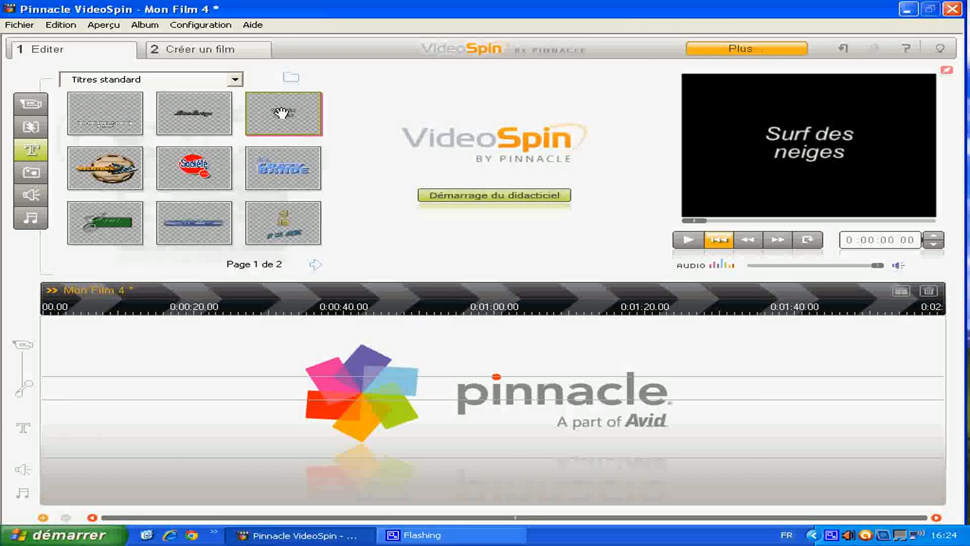
pyautogui.moveTo(282, 113)
pyautogui.mouseDown()
pyautogui.moveTo(114, 306)
pyautogui.moveTo(106, 334)
pyautogui.moveTo(77, 349)
pyautogui.mouseUp()
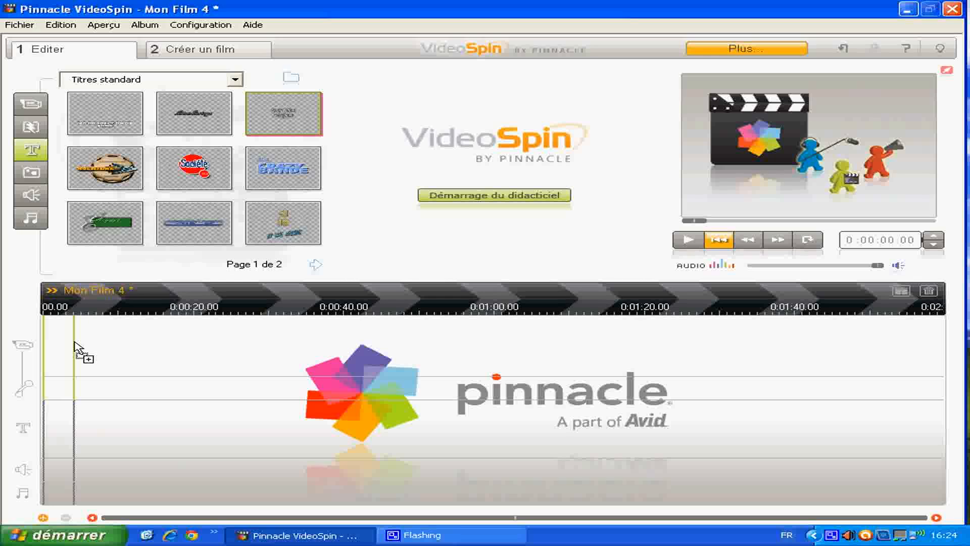
pyautogui.moveTo(74, 349); pyautogui.dragTo(45, 350)
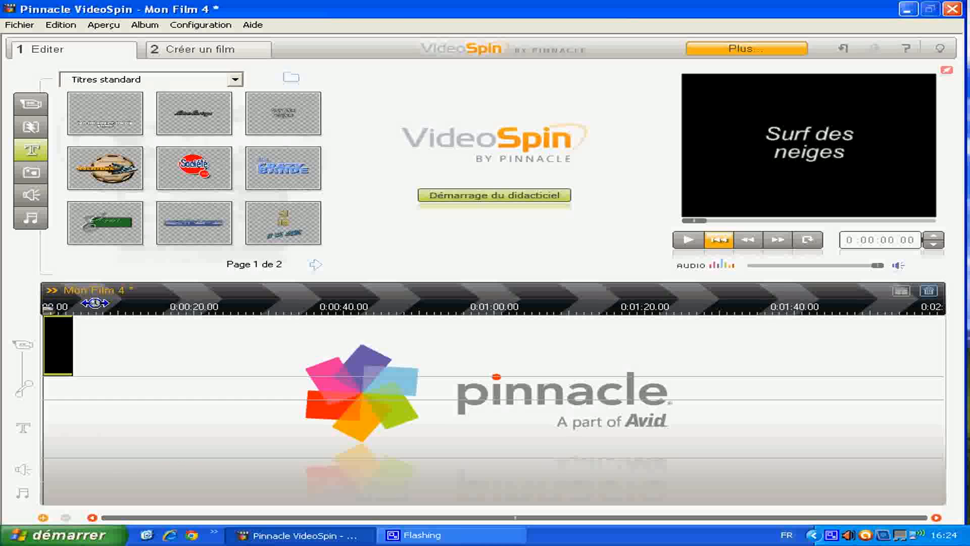
# - Open the "Surf des neiges" clip on the video track in the title editor
pyautogui.moveTo(95, 303); pyautogui.dragTo(261, 292)
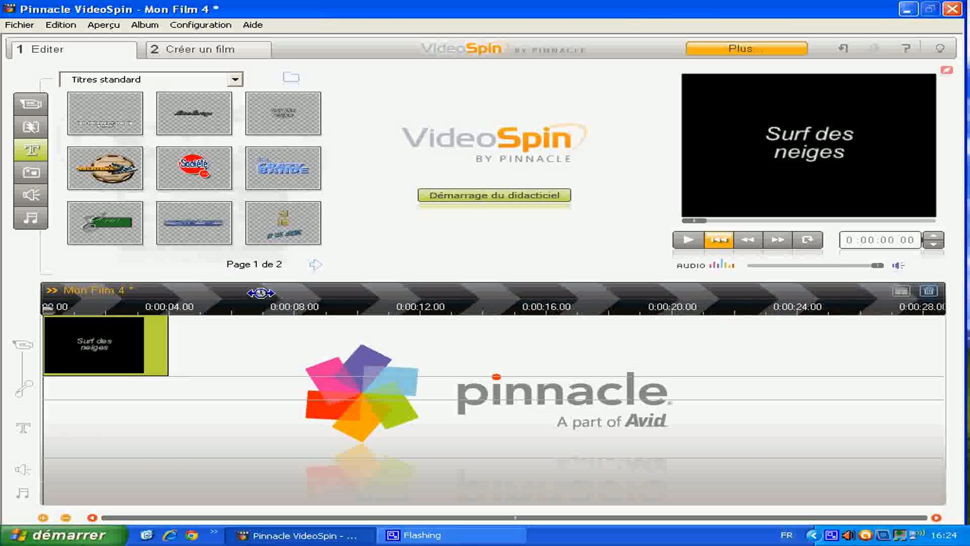
pyautogui.rightClick(100, 342)
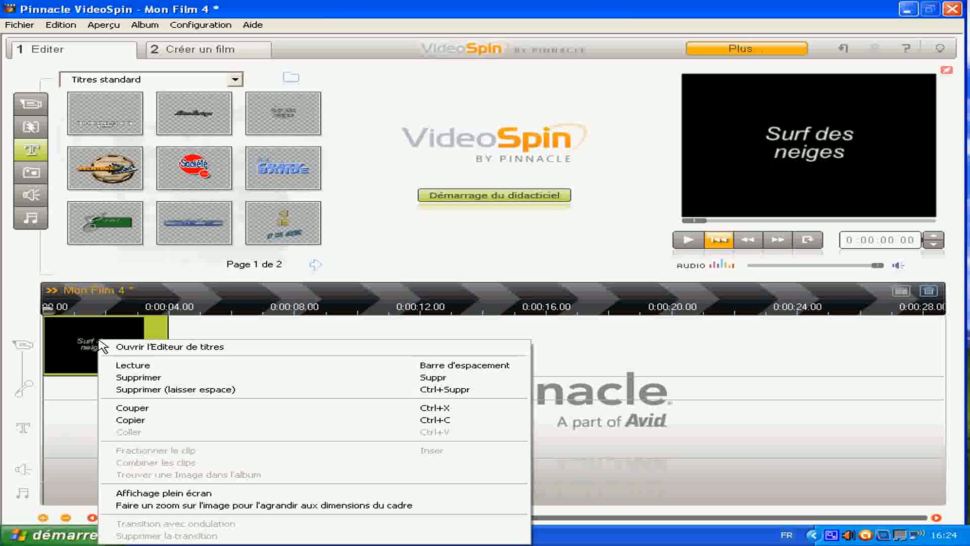
pyautogui.click(171, 347)
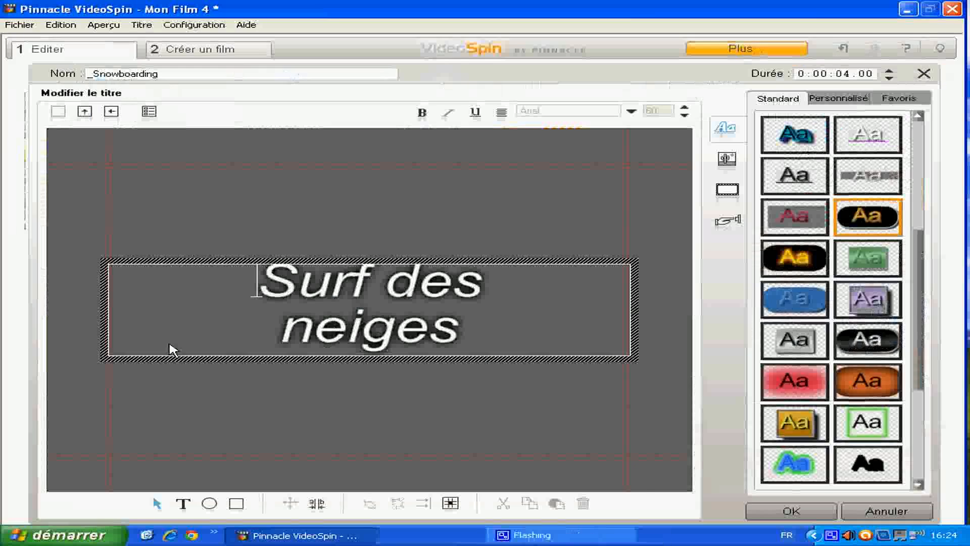
# - Replace the title's text "Surf des neiges" with "Tutorial"
pyautogui.click(397, 333)
pyautogui.moveTo(284, 331); pyautogui.dragTo(315, 333)
pyautogui.moveTo(398, 334); pyautogui.dragTo(480, 331)
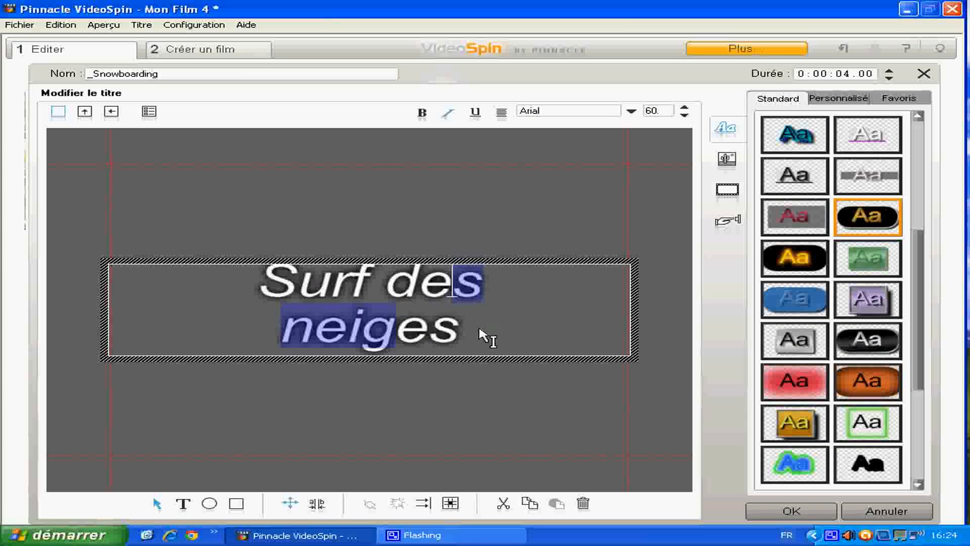
pyautogui.click(480, 331)
pyautogui.click(478, 327)
pyautogui.press('BackSpace')
pyautogui.press('BackSpace')
pyautogui.press('BackSpace')
pyautogui.press('BackSpace')
pyautogui.press('BackSpace')
pyautogui.press('BackSpace')
pyautogui.press('BackSpace')
pyautogui.press('BackSpace')
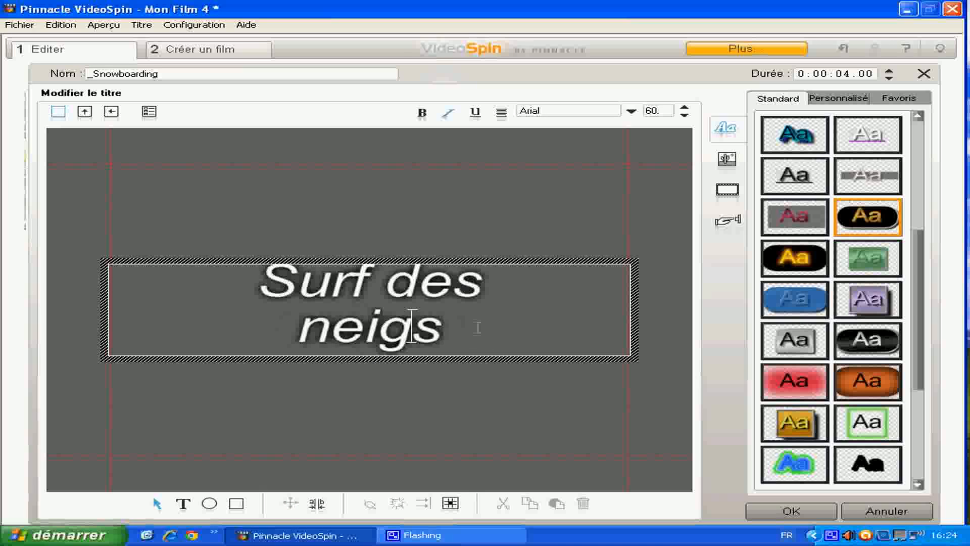
pyautogui.press('BackSpace')
pyautogui.press('BackSpace')
pyautogui.press('BackSpace')
pyautogui.press('BackSpace')
pyautogui.press('BackSpace')
pyautogui.press('BackSpace')
pyautogui.press('Delete')
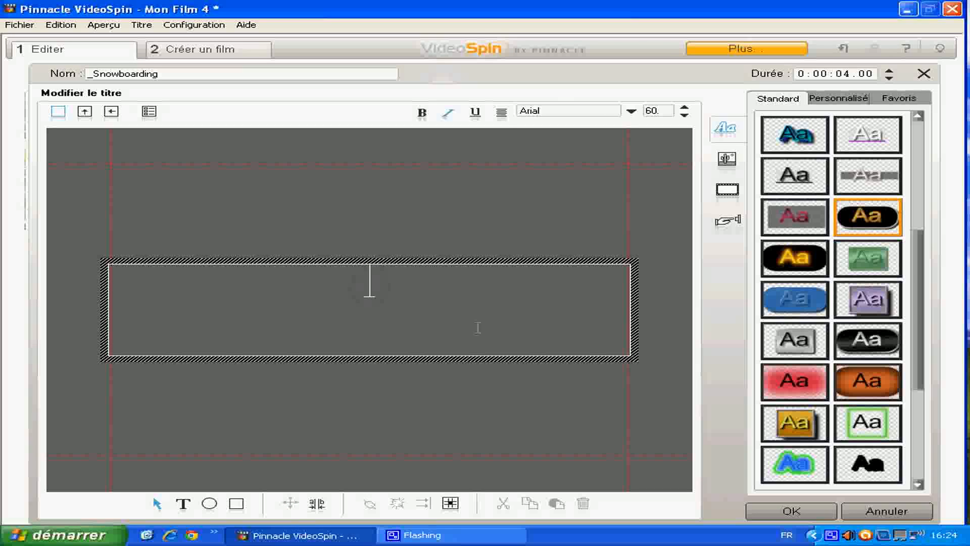
pyautogui.write('T')
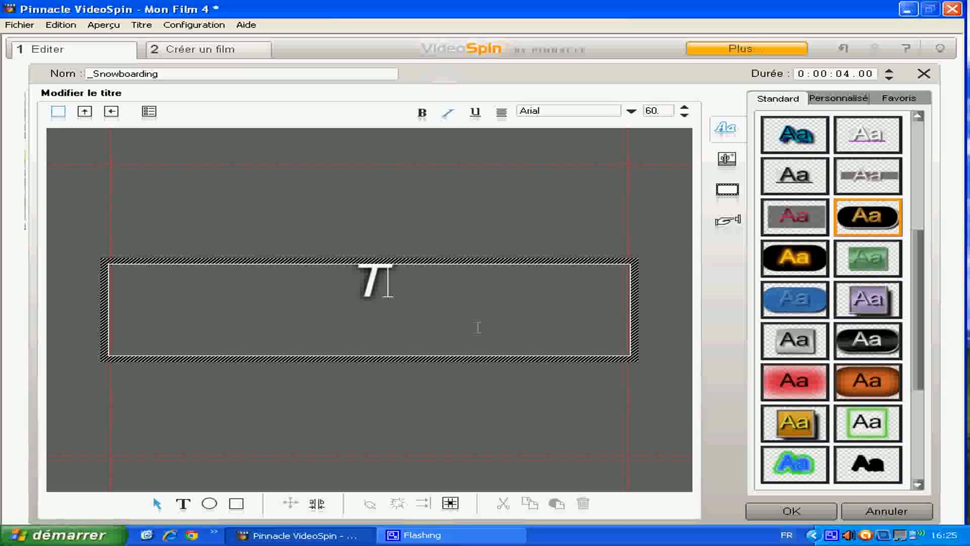
pyautogui.write('uto')
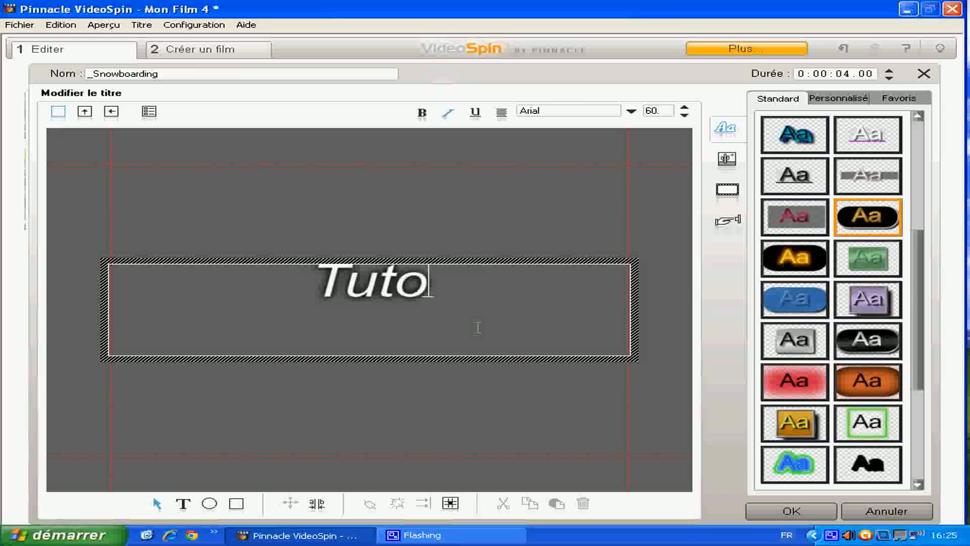
pyautogui.write('rial')
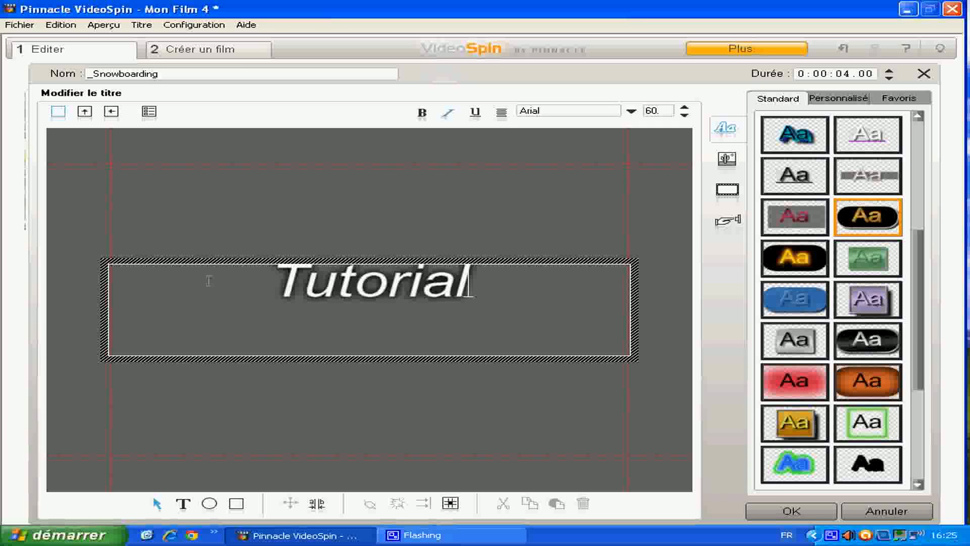
# - Apply the standard look with gold lettering on a black rounded background to the whole word "Tutorial"
pyautogui.moveTo(208, 276); pyautogui.dragTo(489, 277)
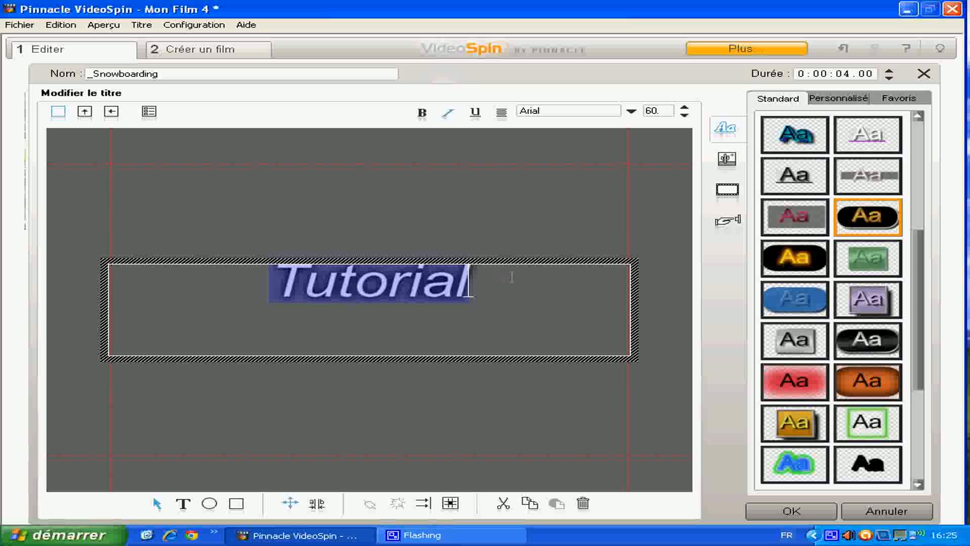
pyautogui.moveTo(921, 265)
pyautogui.mouseDown()
pyautogui.moveTo(915, 346)
pyautogui.moveTo(916, 261)
pyautogui.mouseUp()
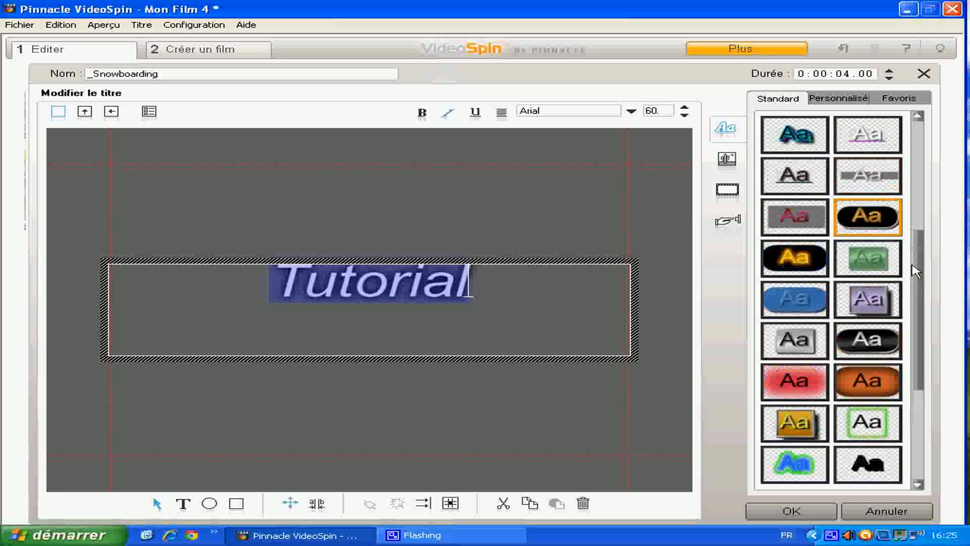
pyautogui.click(859, 223)
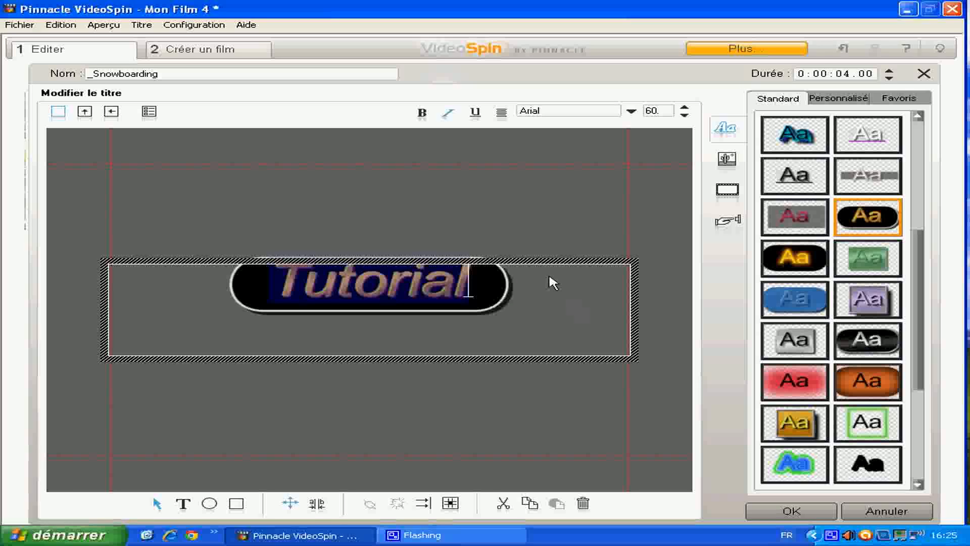
pyautogui.click(550, 236)
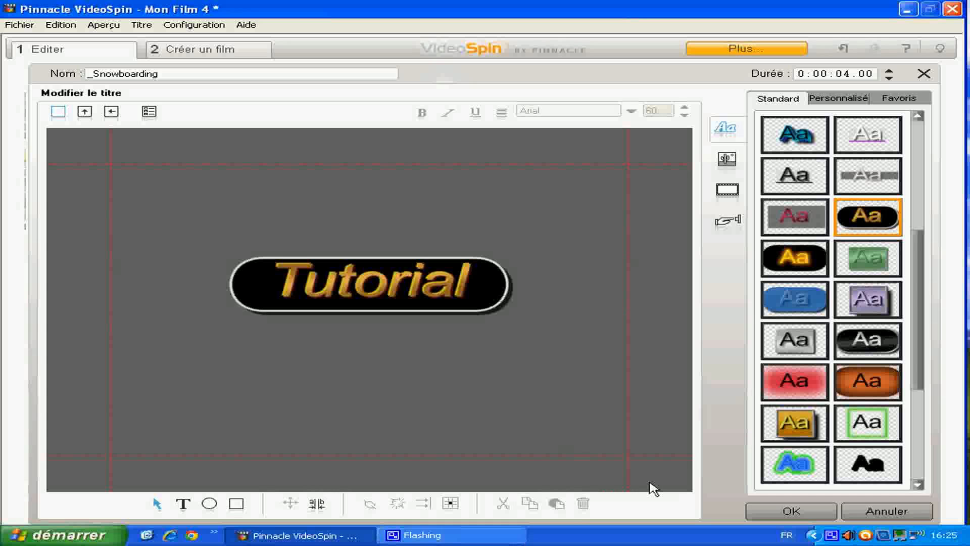
# - Move the "Tutorial" title box to the lower-right corner of the video frame and accept the title edits
pyautogui.click(455, 311)
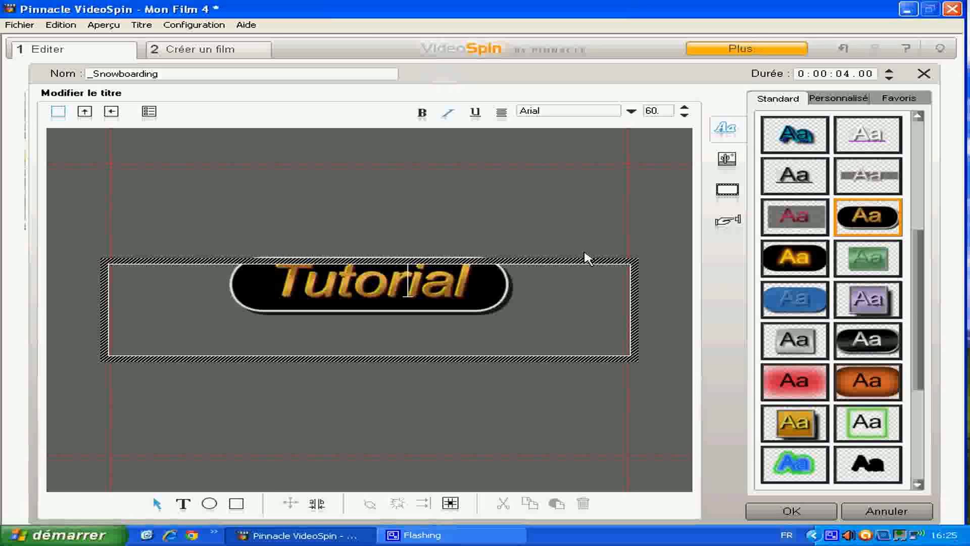
pyautogui.click(403, 261)
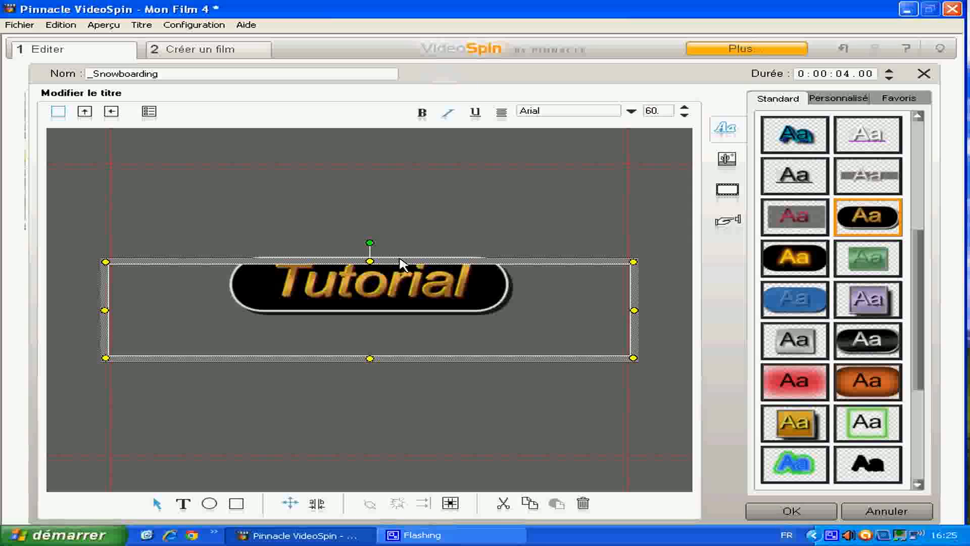
pyautogui.moveTo(416, 260); pyautogui.dragTo(559, 377)
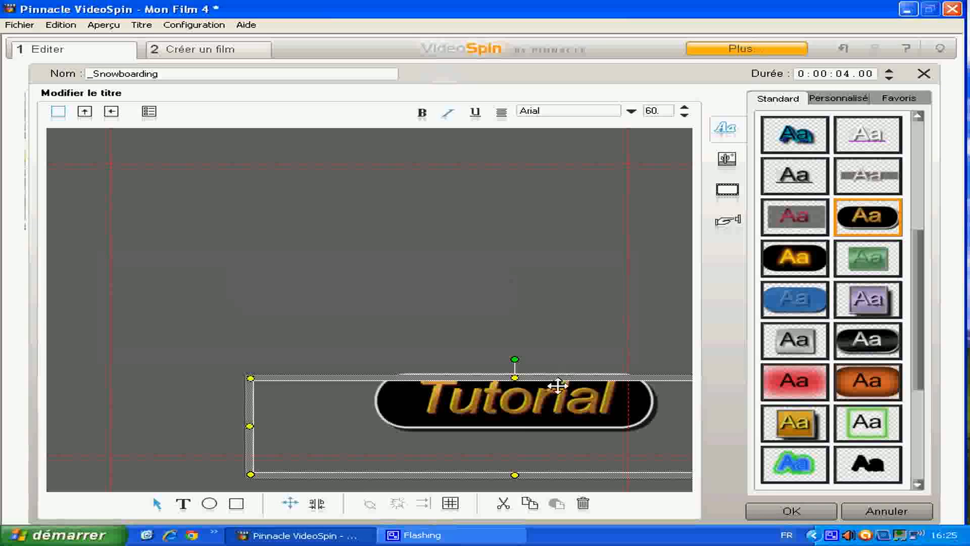
pyautogui.click(543, 354)
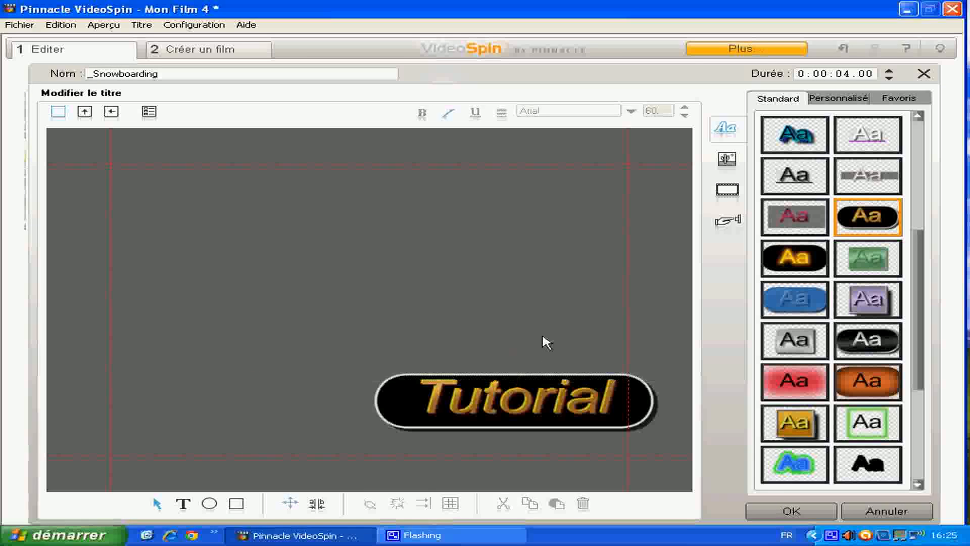
pyautogui.click(779, 512)
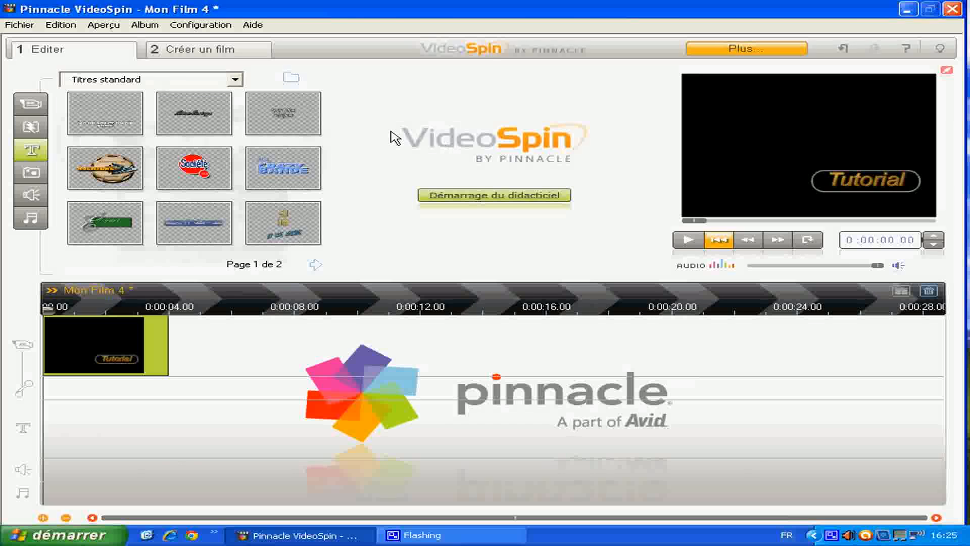
# - Show the photo album containing the tutorial's images
pyautogui.click(31, 176)
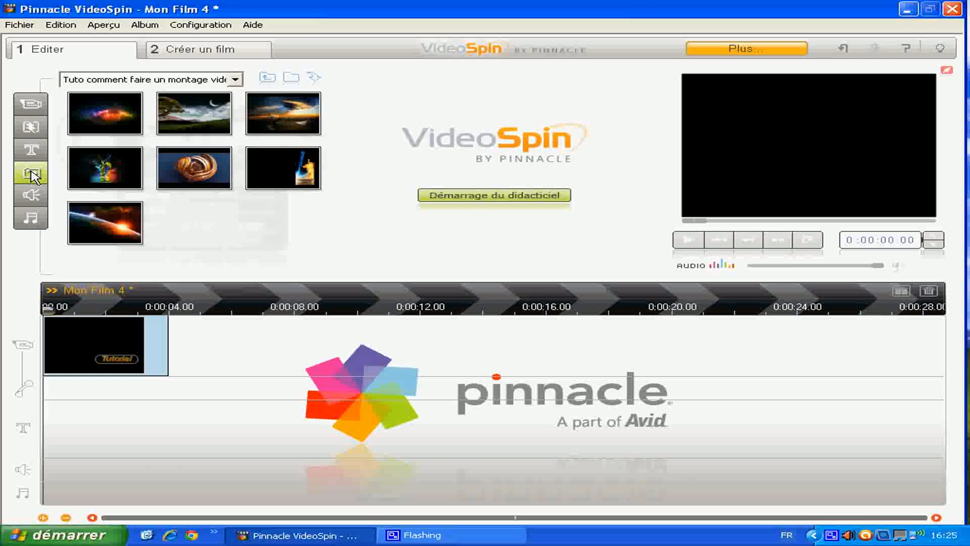
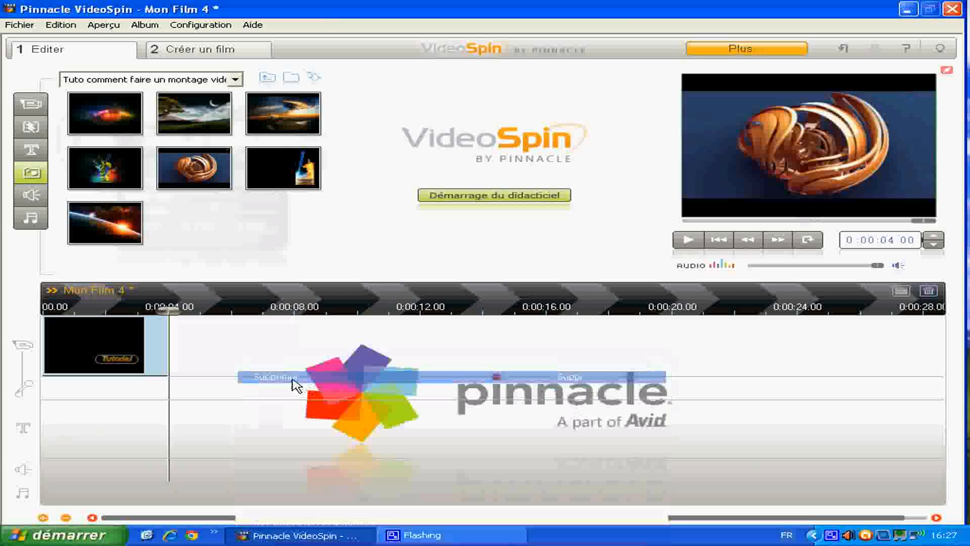
# - Select all seven photos in the album and place them on the video track right after the "Tutorial" title clip
pyautogui.click(64, 25)
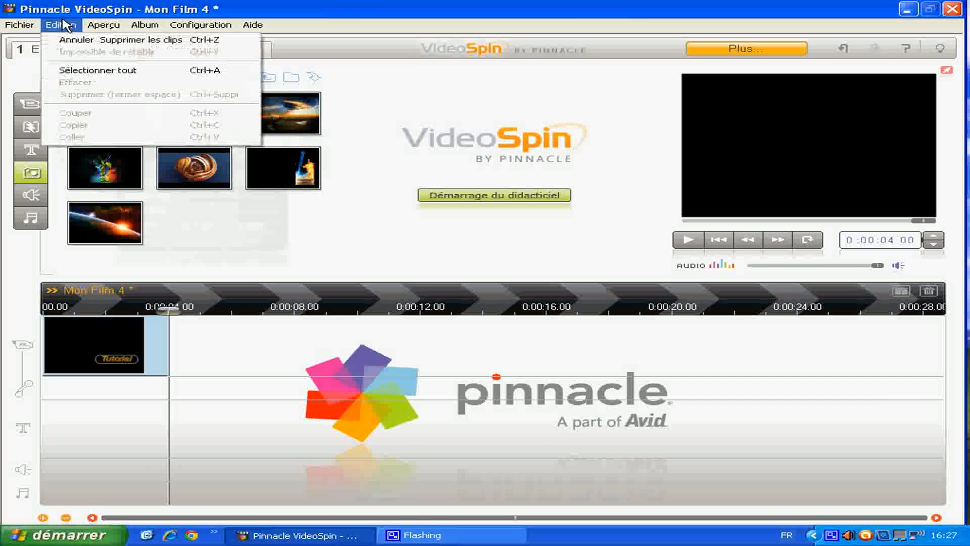
pyautogui.click(123, 71)
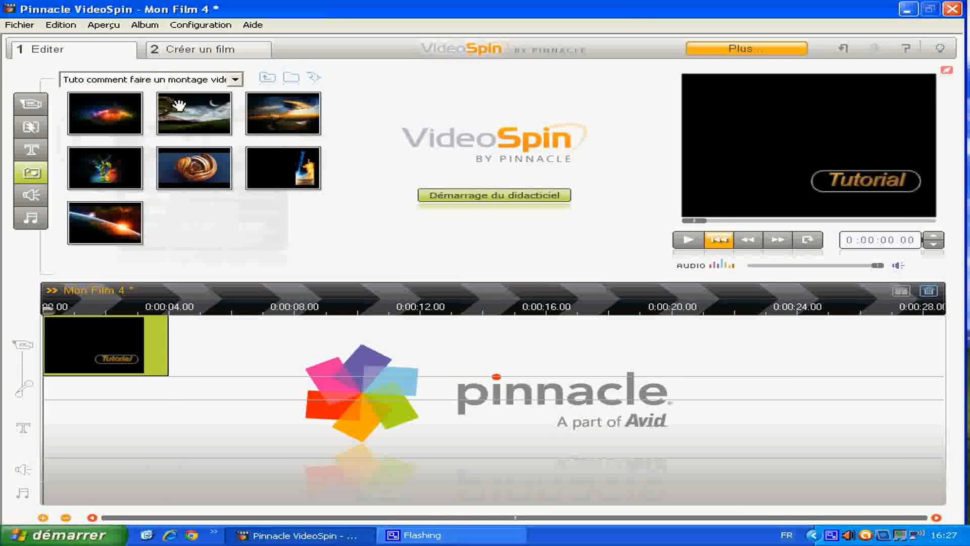
pyautogui.click(183, 121)
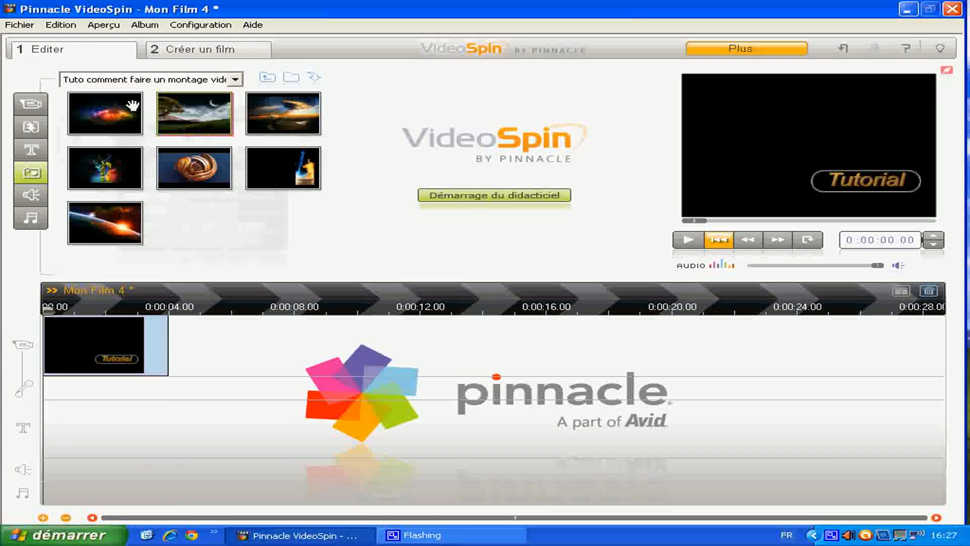
pyautogui.click(68, 25)
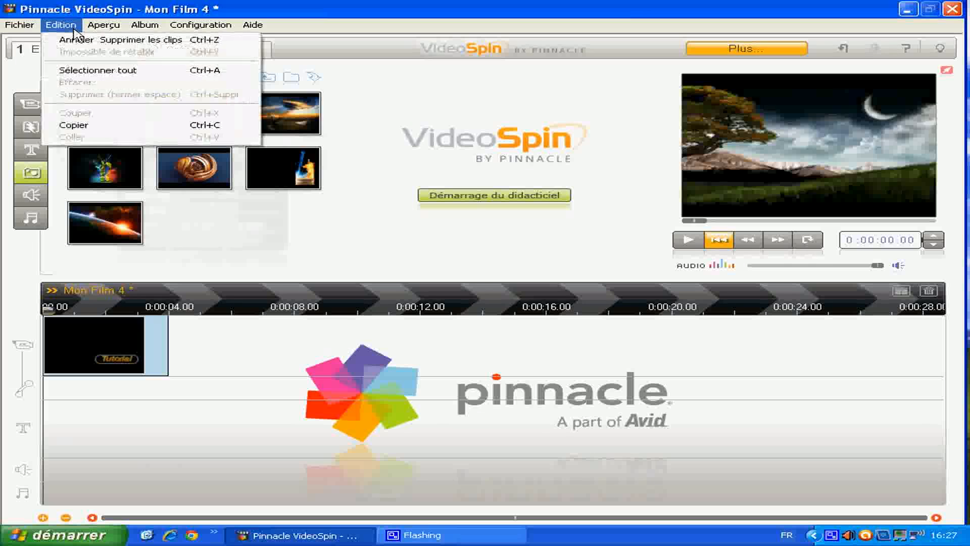
pyautogui.click(109, 72)
pyautogui.click(72, 29)
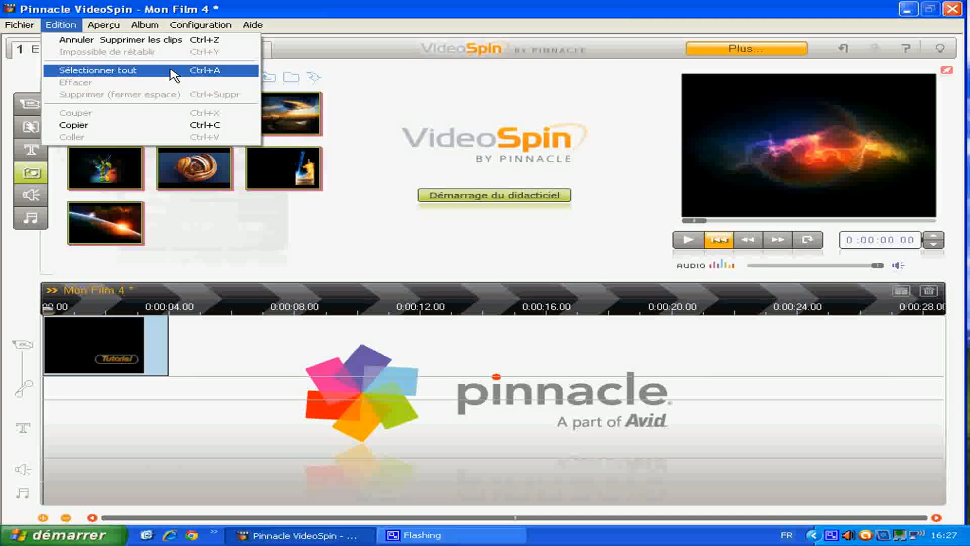
pyautogui.click(168, 154)
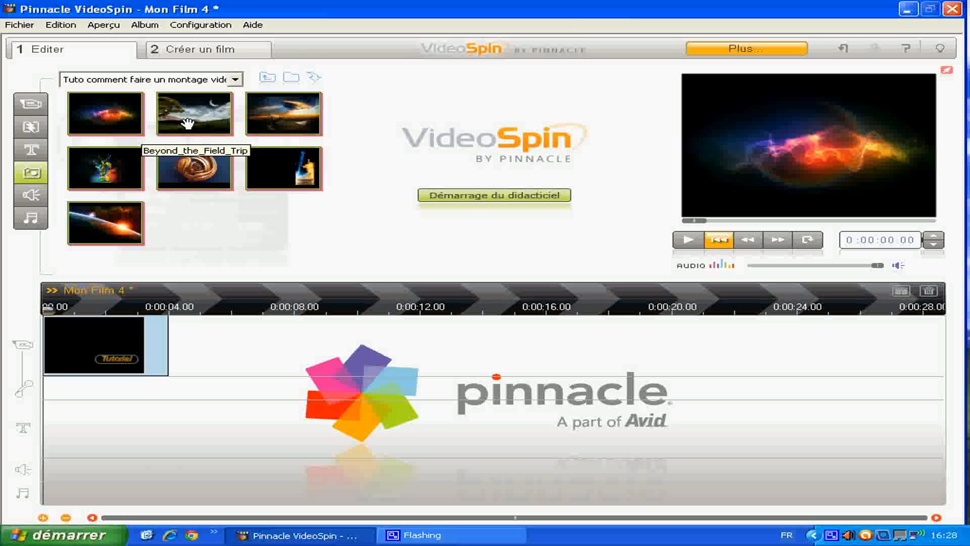
pyautogui.moveTo(188, 123); pyautogui.dragTo(203, 327)
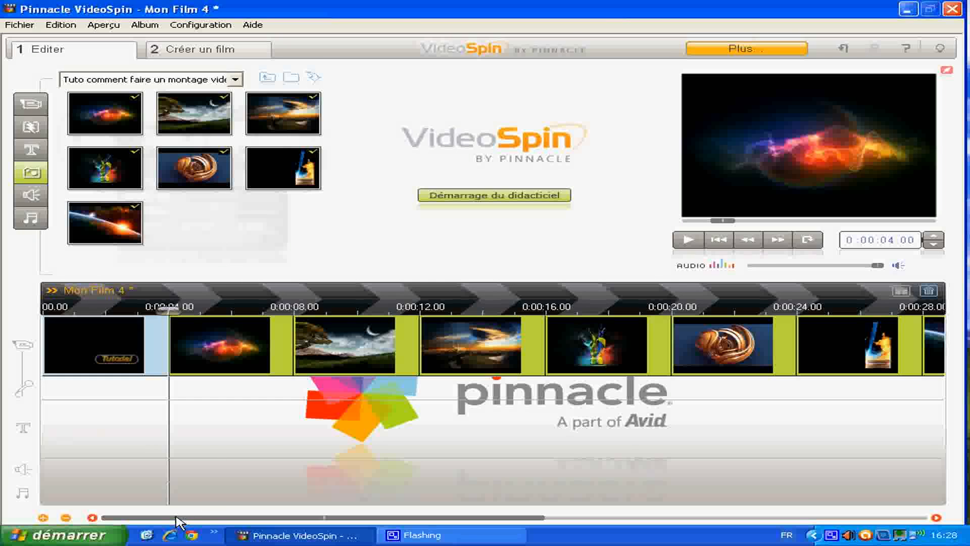
pyautogui.moveTo(177, 518)
pyautogui.mouseDown()
pyautogui.moveTo(253, 517)
pyautogui.moveTo(107, 526)
pyautogui.moveTo(514, 517)
pyautogui.moveTo(173, 526)
pyautogui.mouseUp()
pyautogui.moveTo(446, 517); pyautogui.dragTo(427, 504)
# - Show the video album and preview the beginning of the clip "Intro youtube.mp4"
pyautogui.click(36, 105)
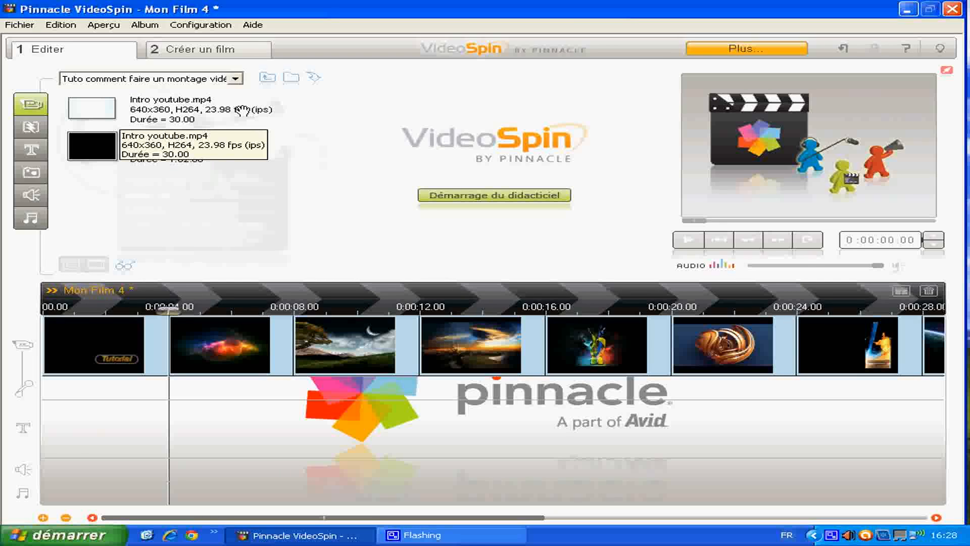
pyautogui.click(106, 116)
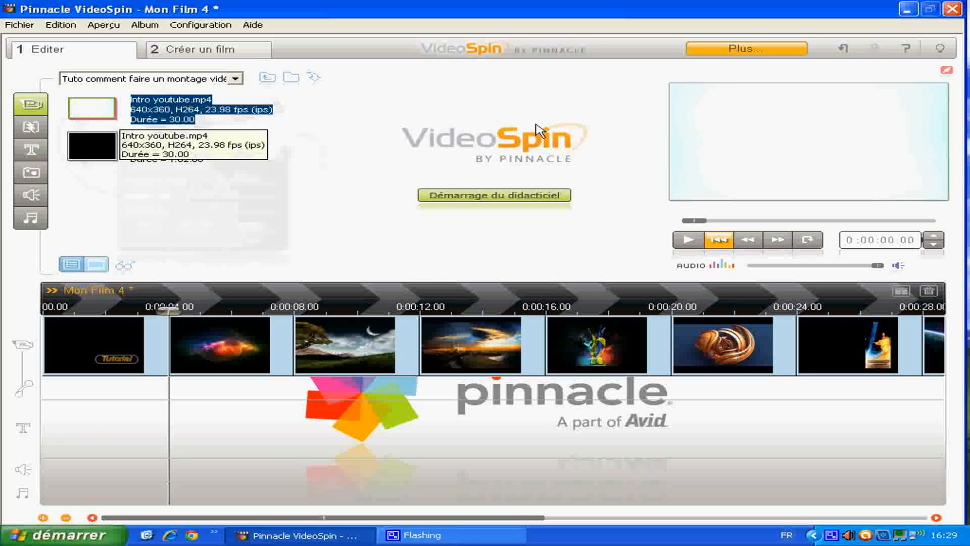
pyautogui.click(689, 242)
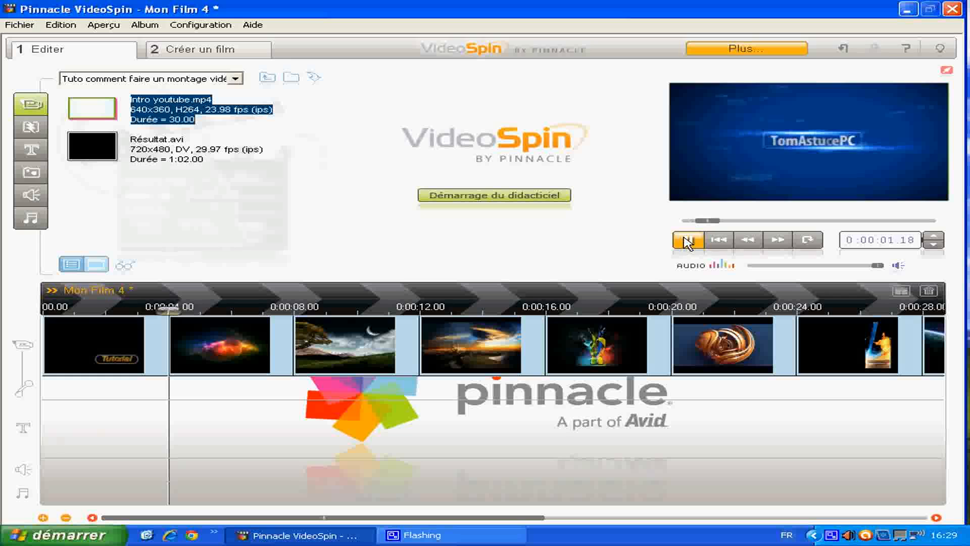
pyautogui.click(688, 241)
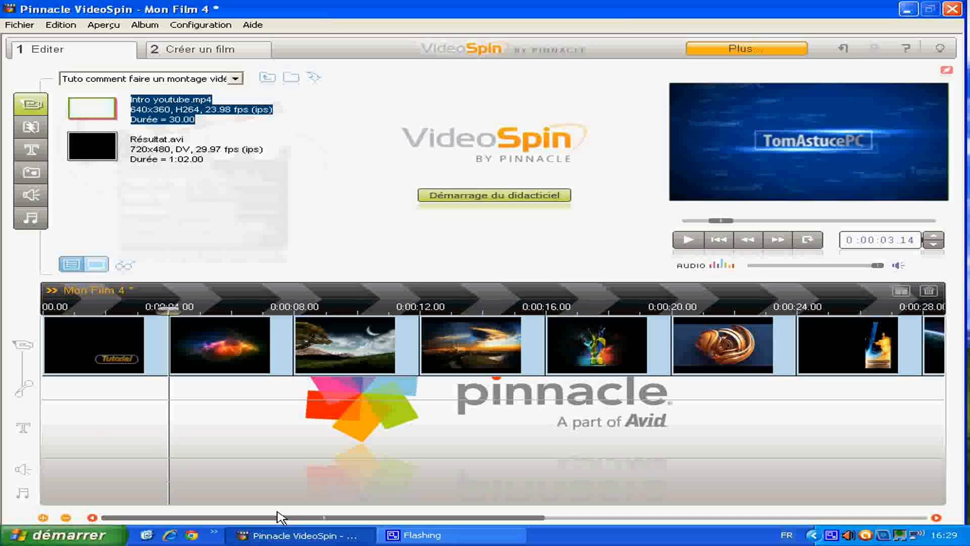
# - Add the clip "Intro youtube.mp4" to the video track directly after the last photo
pyautogui.moveTo(335, 517); pyautogui.dragTo(544, 517)
pyautogui.moveTo(91, 107); pyautogui.dragTo(629, 365)
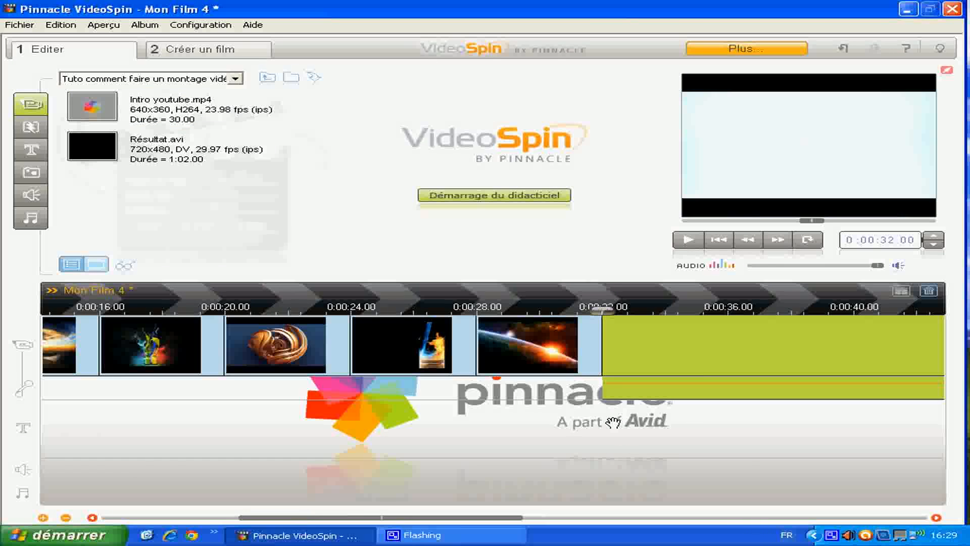
pyautogui.moveTo(410, 519); pyautogui.dragTo(487, 521)
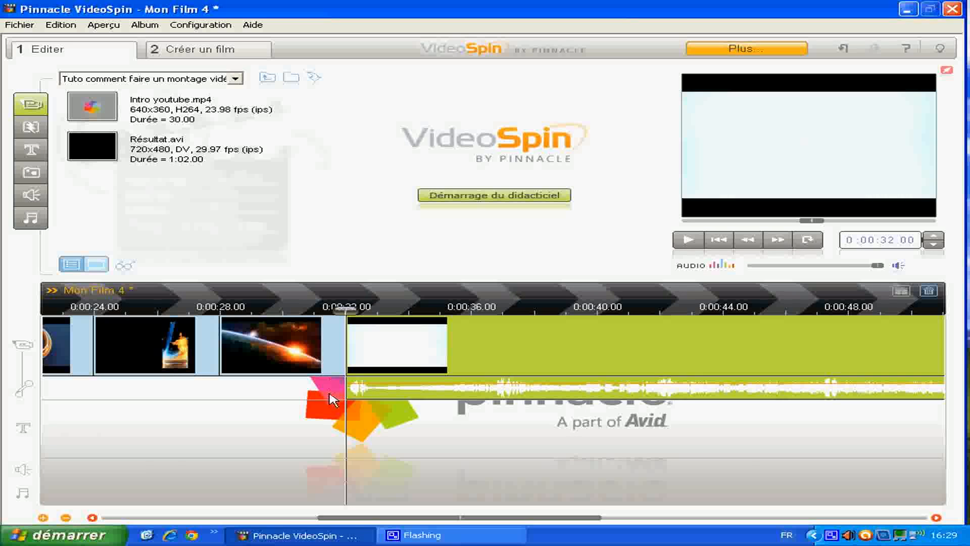
pyautogui.moveTo(390, 518); pyautogui.dragTo(135, 515)
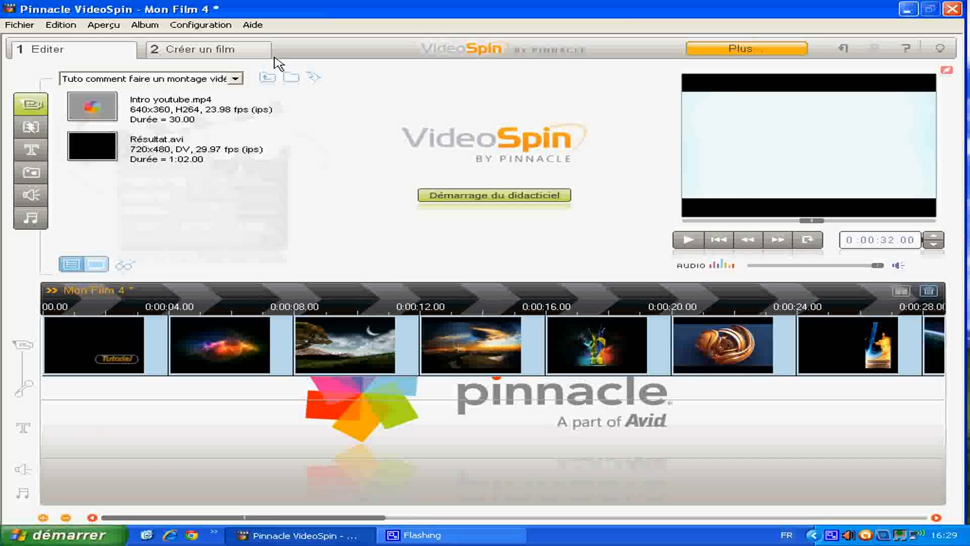
# - Look through the pages of 2D transitions as far as page 5 and go back to page 4
pyautogui.click(33, 133)
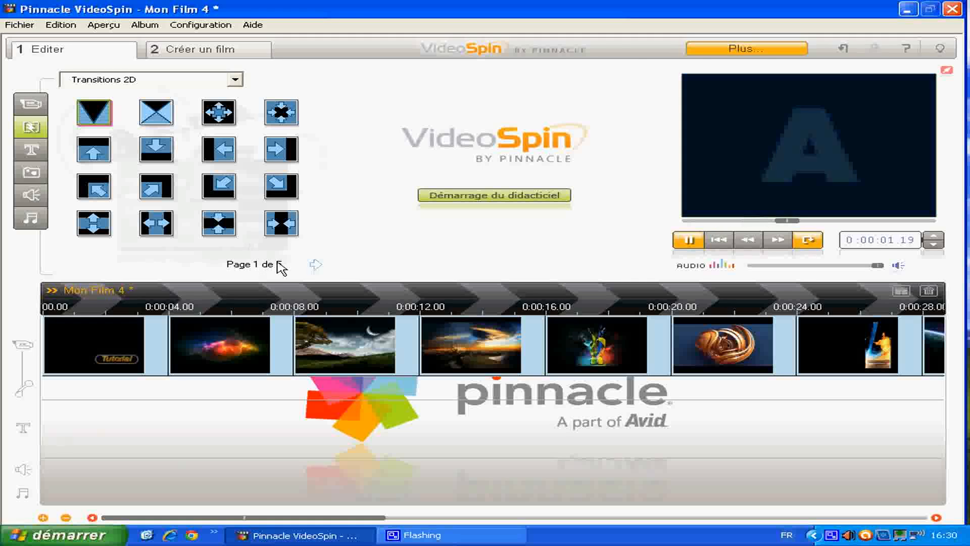
pyautogui.click(316, 265)
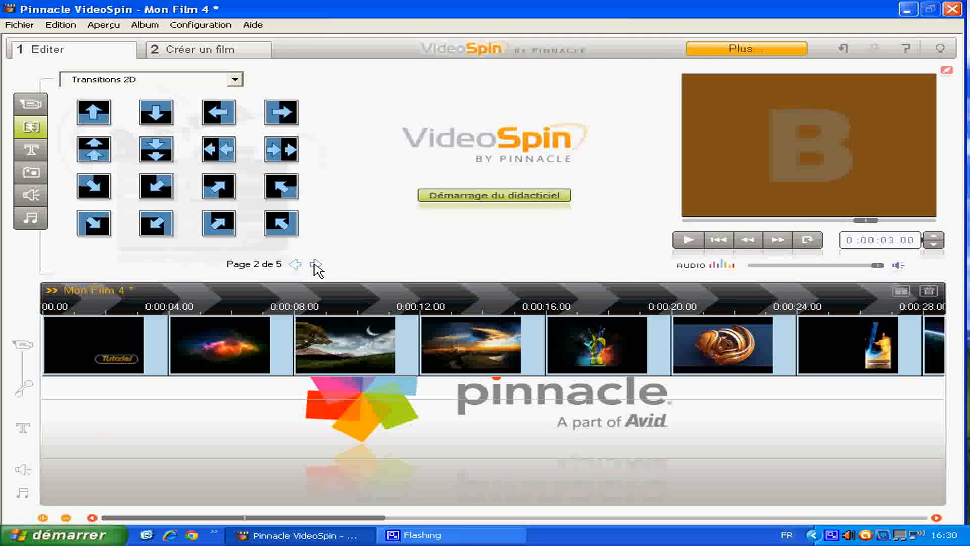
pyautogui.click(316, 265)
pyautogui.click(315, 265)
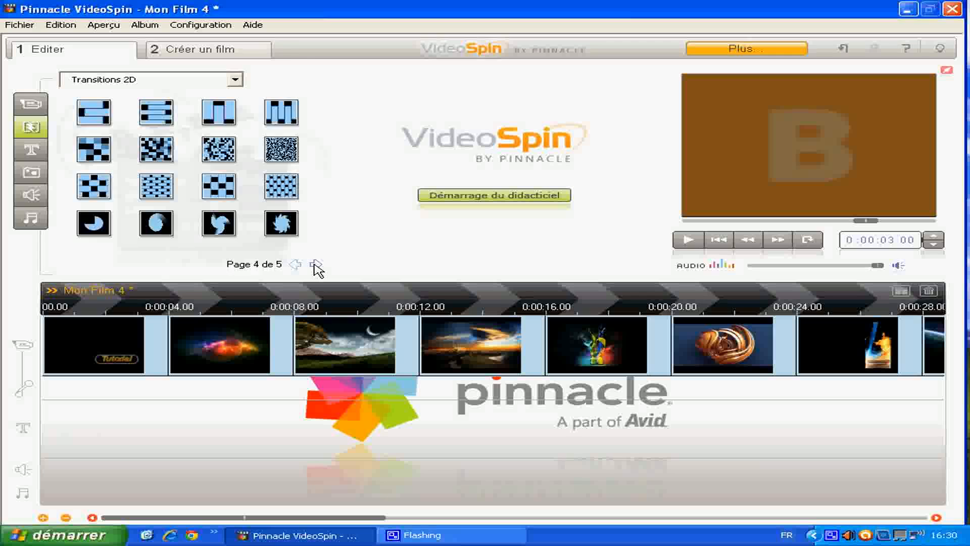
pyautogui.click(316, 265)
pyautogui.click(296, 265)
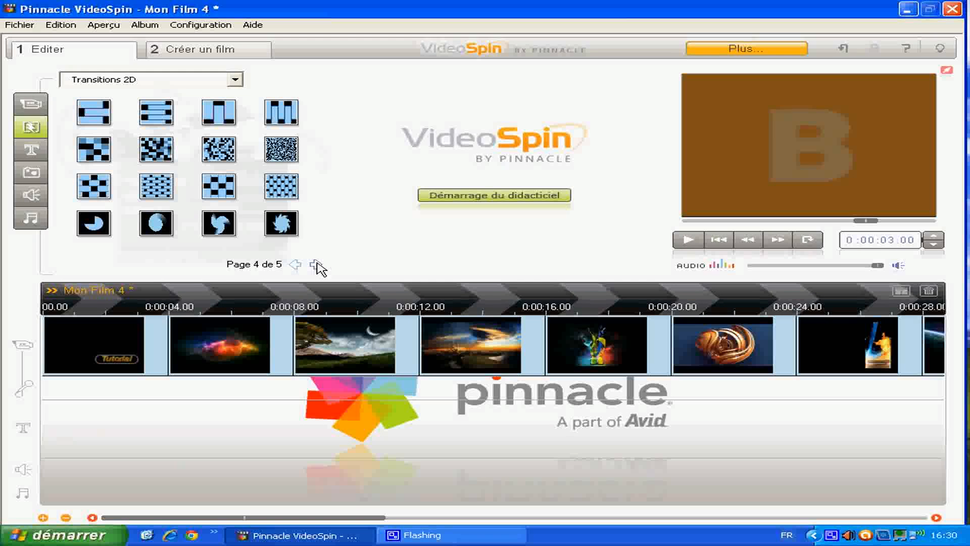
pyautogui.click(316, 265)
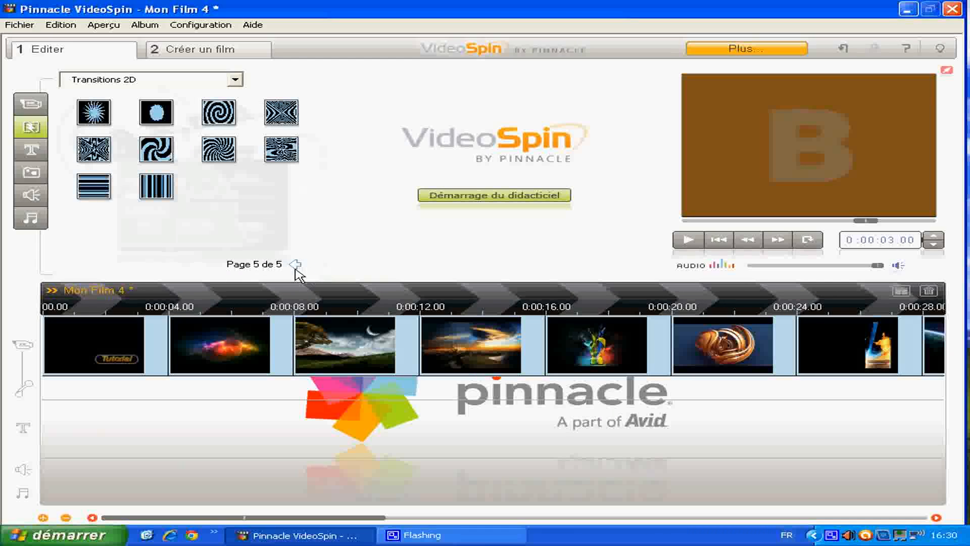
pyautogui.click(294, 265)
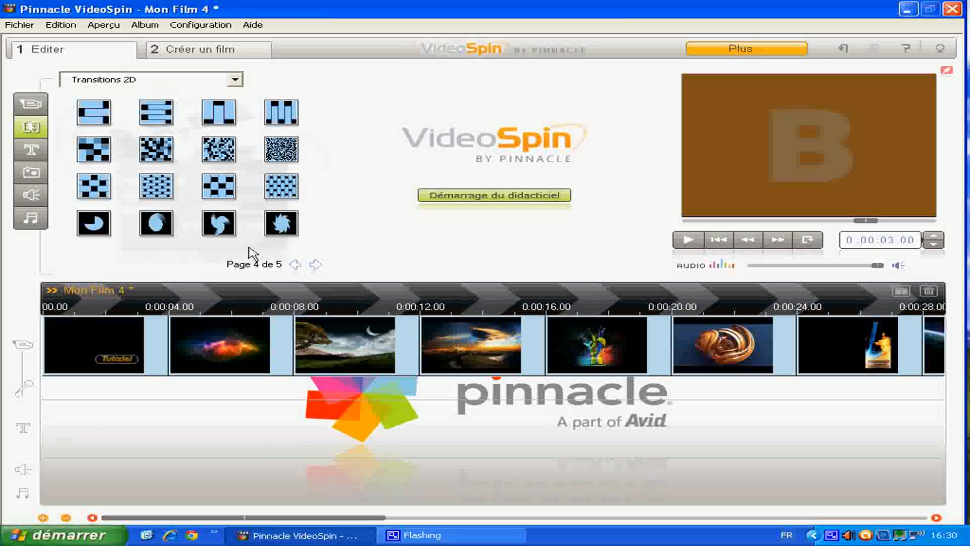
# - Place swirl, star, swirl, checkerboard and fine random-block transitions, in that order, from the title's start up to the join between the third and fourth photos
pyautogui.click(221, 227)
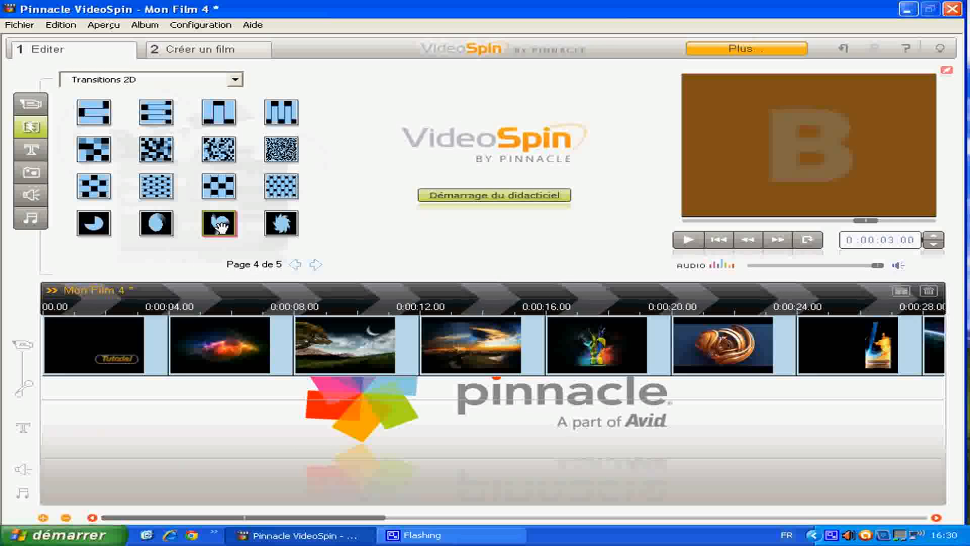
pyautogui.moveTo(221, 227)
pyautogui.mouseDown()
pyautogui.moveTo(68, 293)
pyautogui.moveTo(48, 333)
pyautogui.moveTo(142, 327)
pyautogui.moveTo(57, 340)
pyautogui.mouseUp()
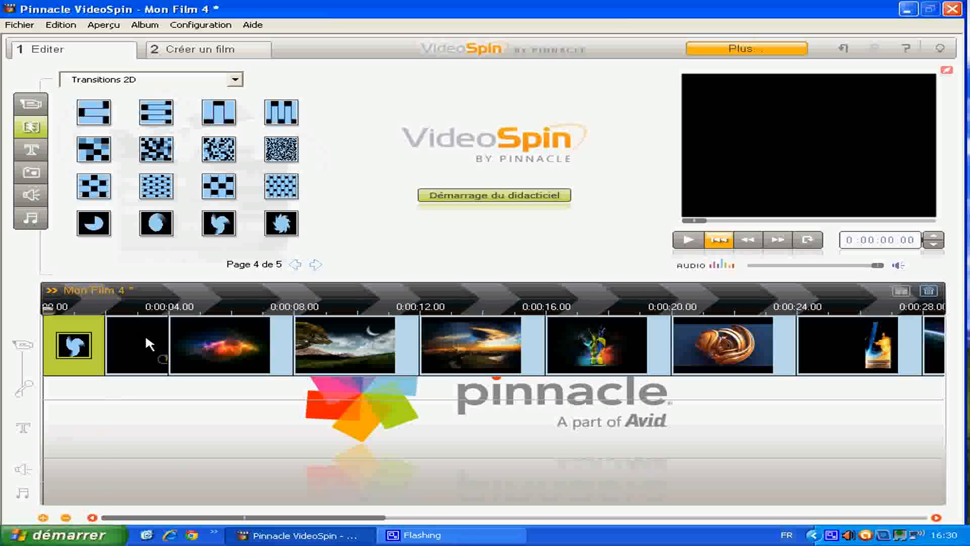
pyautogui.moveTo(282, 223); pyautogui.dragTo(168, 343)
pyautogui.moveTo(219, 223); pyautogui.dragTo(313, 357)
pyautogui.moveTo(239, 195); pyautogui.dragTo(429, 346)
pyautogui.moveTo(277, 147); pyautogui.dragTo(540, 412)
# - Place vertical-bar and horizontal-bar transitions between the remaining photos and a fine random-block transition before the intro video clip
pyautogui.moveTo(325, 519); pyautogui.dragTo(472, 521)
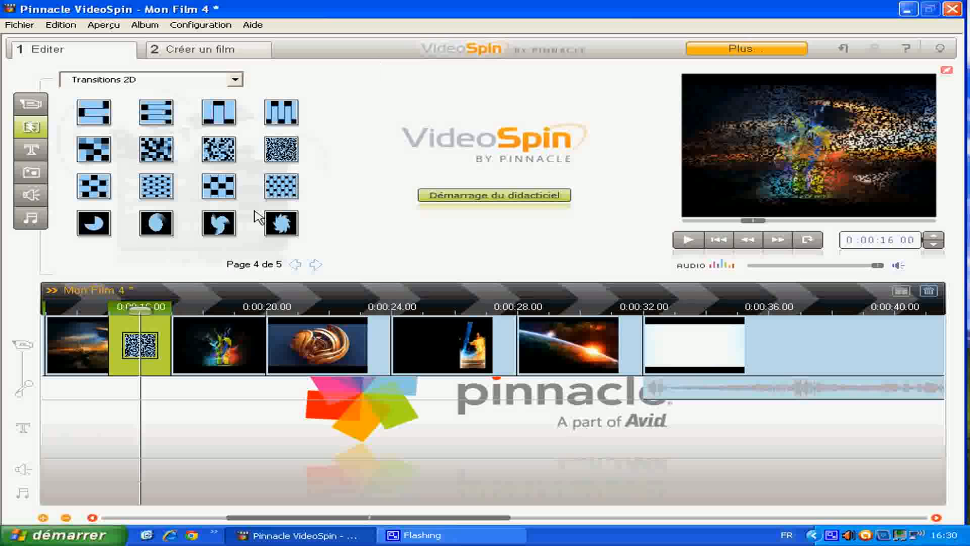
pyautogui.moveTo(207, 121); pyautogui.dragTo(267, 333)
pyautogui.moveTo(94, 112); pyautogui.dragTo(389, 344)
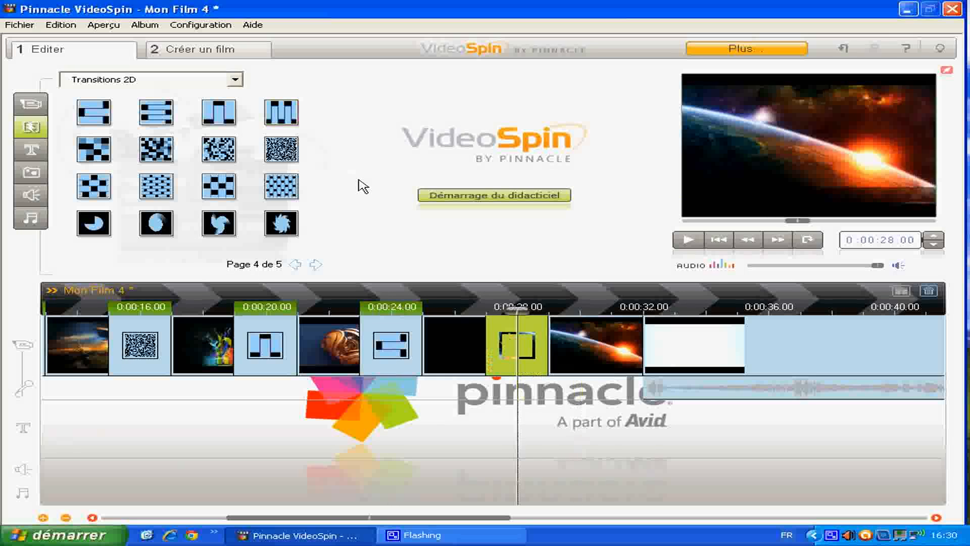
pyautogui.moveTo(281, 149); pyautogui.dragTo(674, 345)
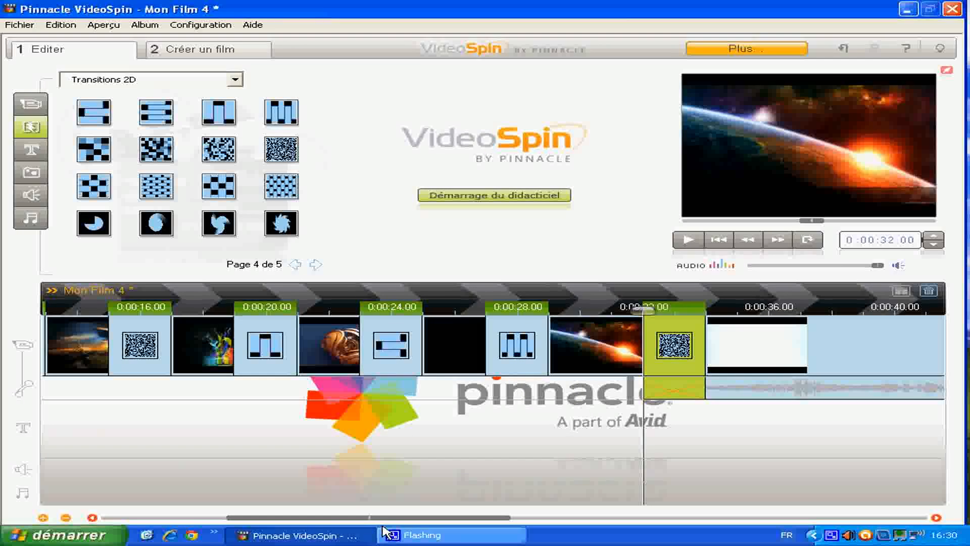
# - Add the black V-shaped fade transition from page 1 of the 2D transitions to the end of the intro video clip
pyautogui.moveTo(390, 518); pyautogui.dragTo(700, 523)
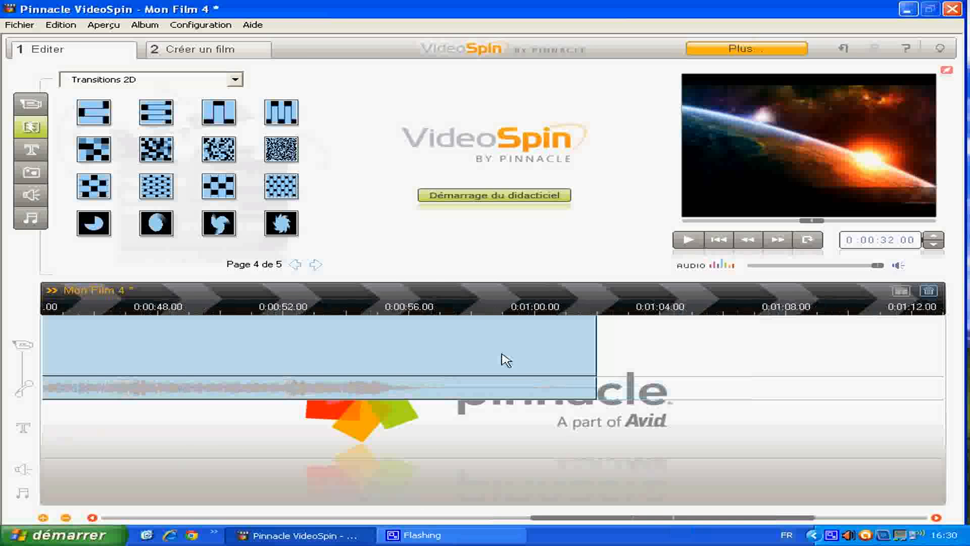
pyautogui.click(294, 270)
pyautogui.click(294, 270)
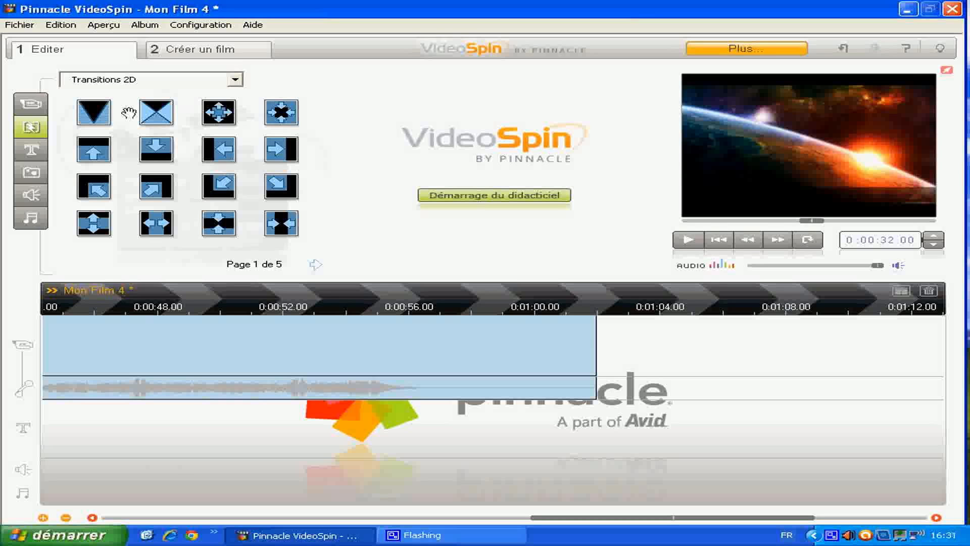
pyautogui.moveTo(97, 112); pyautogui.dragTo(596, 375)
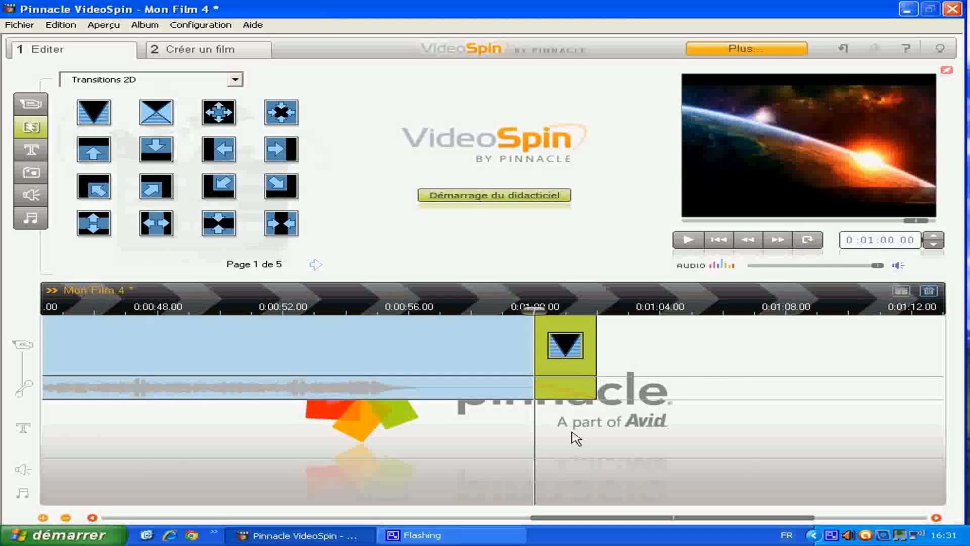
# - Preview the montage from its beginning through the first photo transitions, and pause playback
pyautogui.moveTo(592, 518); pyautogui.dragTo(55, 521)
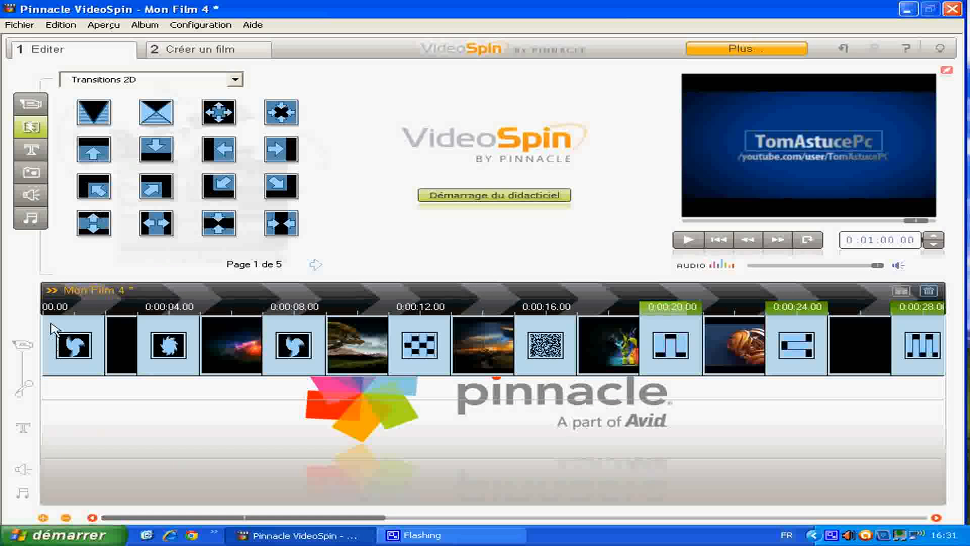
pyautogui.click(61, 339)
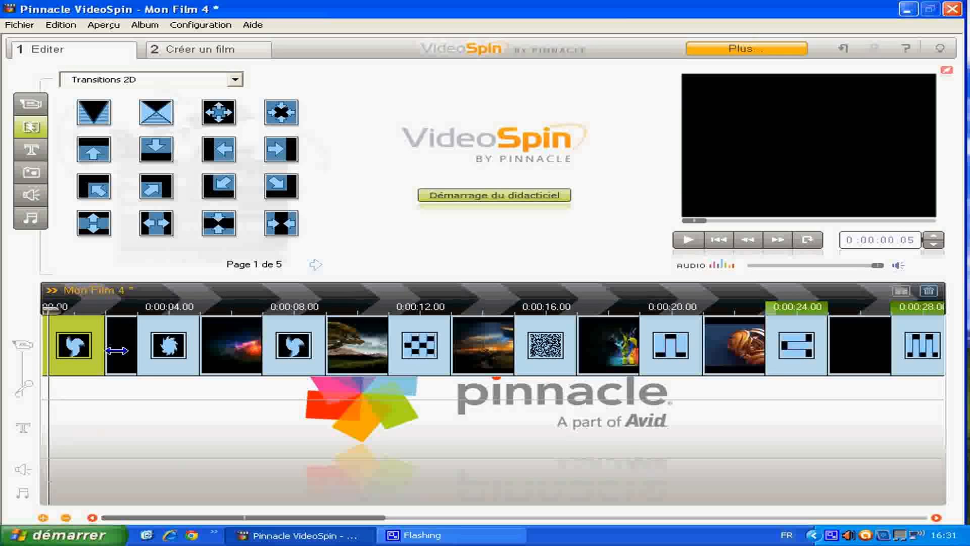
pyautogui.click(686, 240)
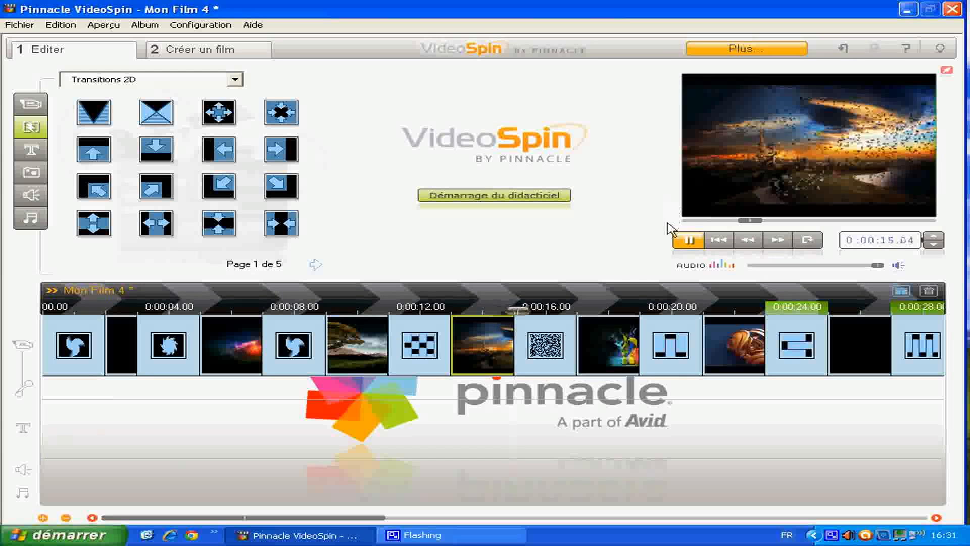
pyautogui.click(689, 240)
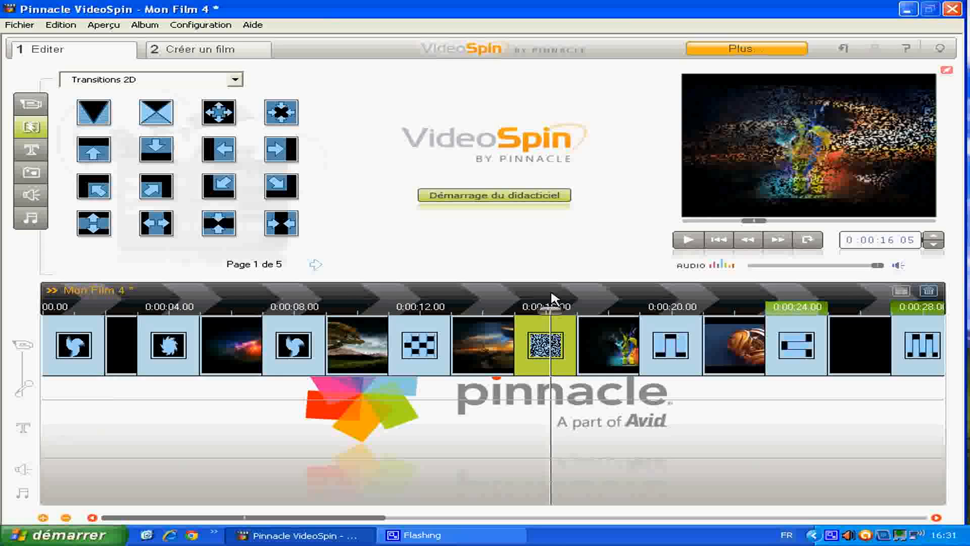
# - Return the playhead to the start of the movie and show the sound effects album
pyautogui.moveTo(537, 305); pyautogui.dragTo(10, 317)
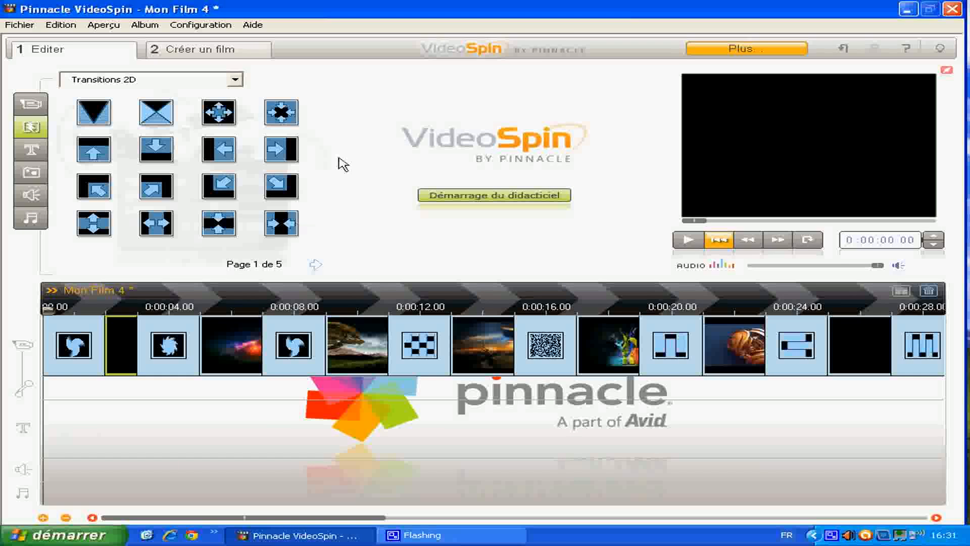
pyautogui.click(31, 197)
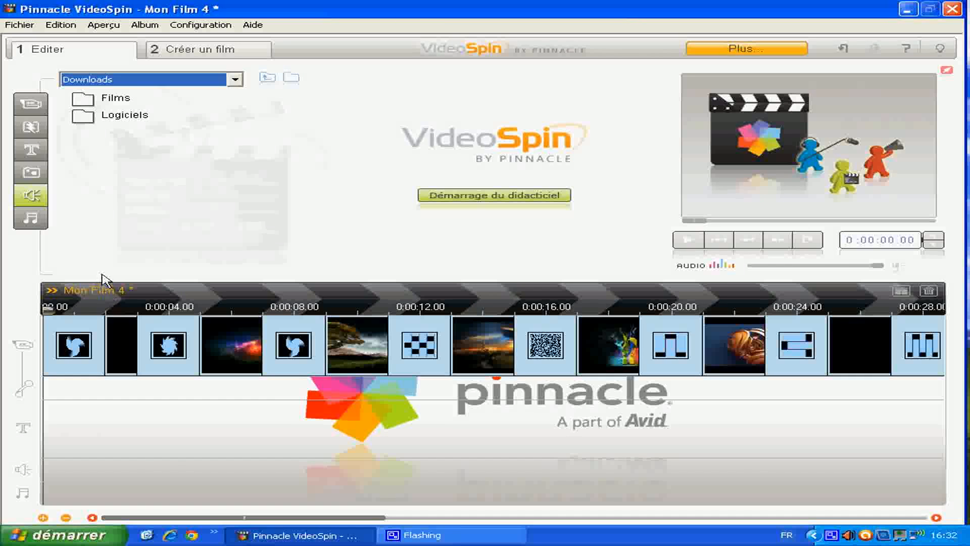
# - Preview the hesapirate-01 MP3 from the music album and pause its playback
pyautogui.click(38, 225)
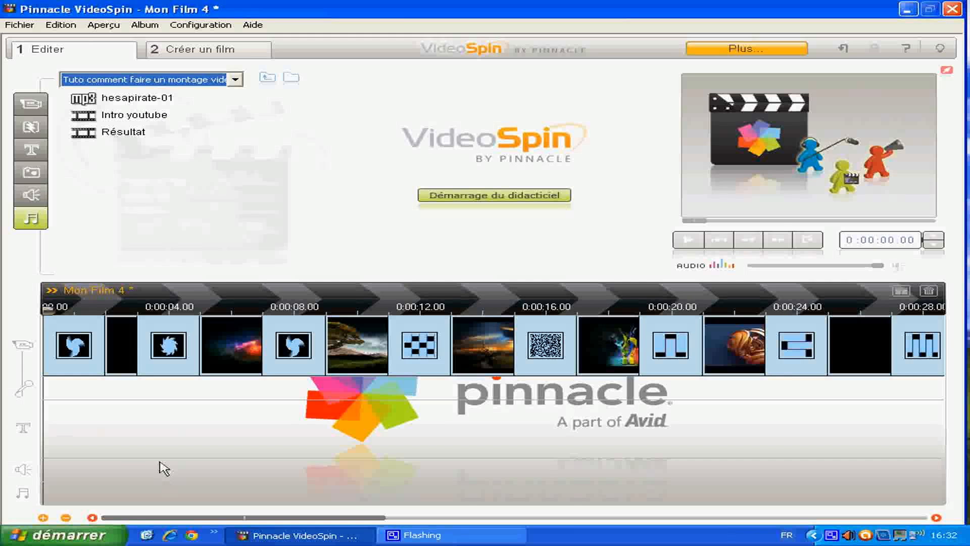
pyautogui.click(112, 97)
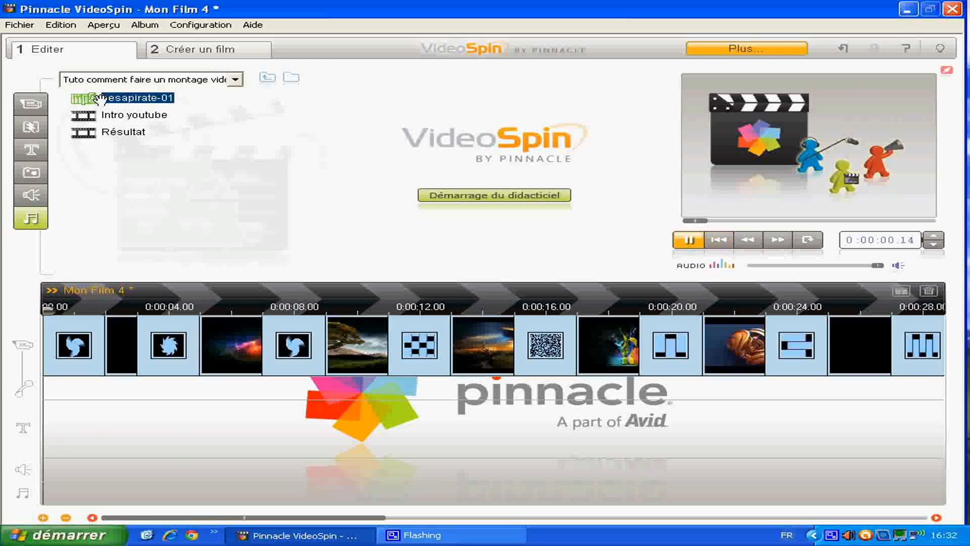
pyautogui.click(694, 241)
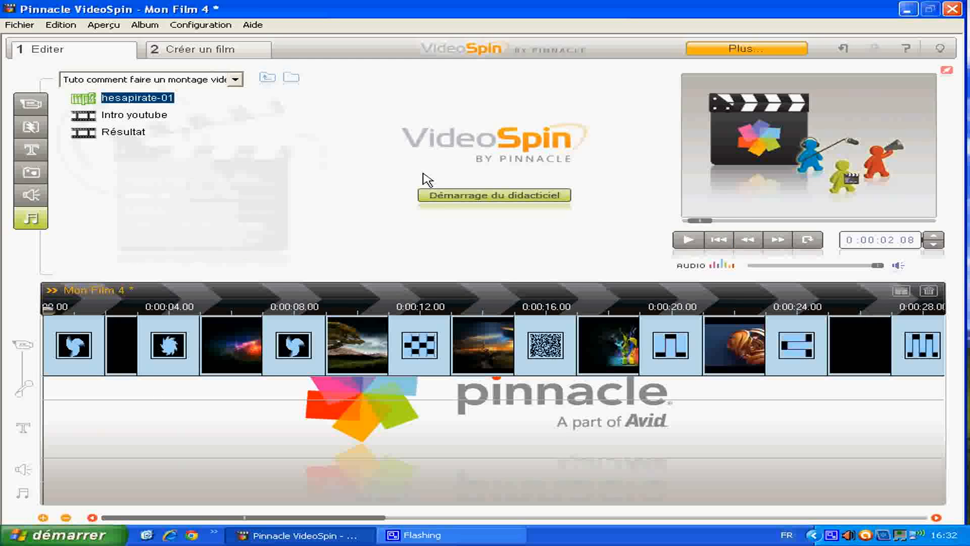
# - Place the hesapirate-01 MP3 on the music track and align its start with the beginning of the movie
pyautogui.moveTo(87, 101)
pyautogui.moveTo(86, 100); pyautogui.dragTo(201, 497)
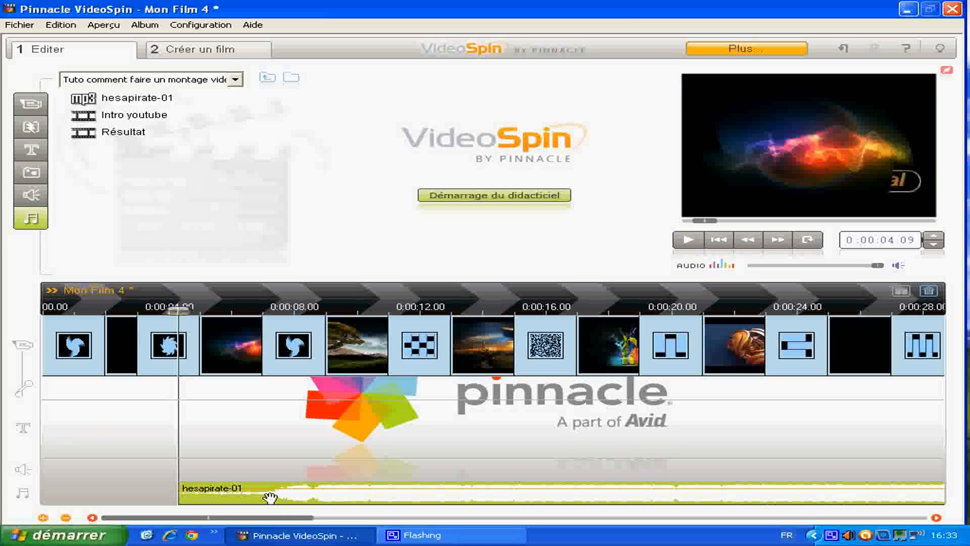
pyautogui.press('Home')
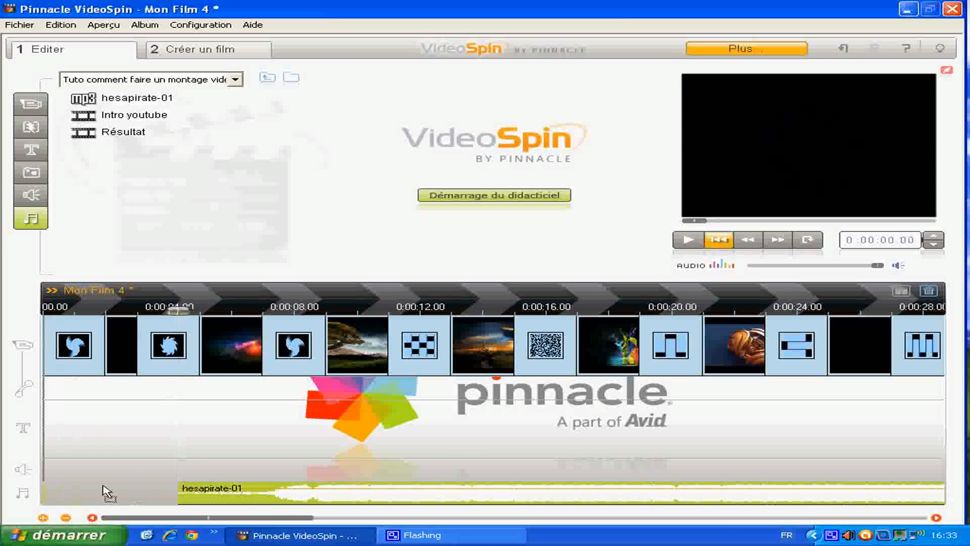
pyautogui.moveTo(94, 493); pyautogui.dragTo(97, 488)
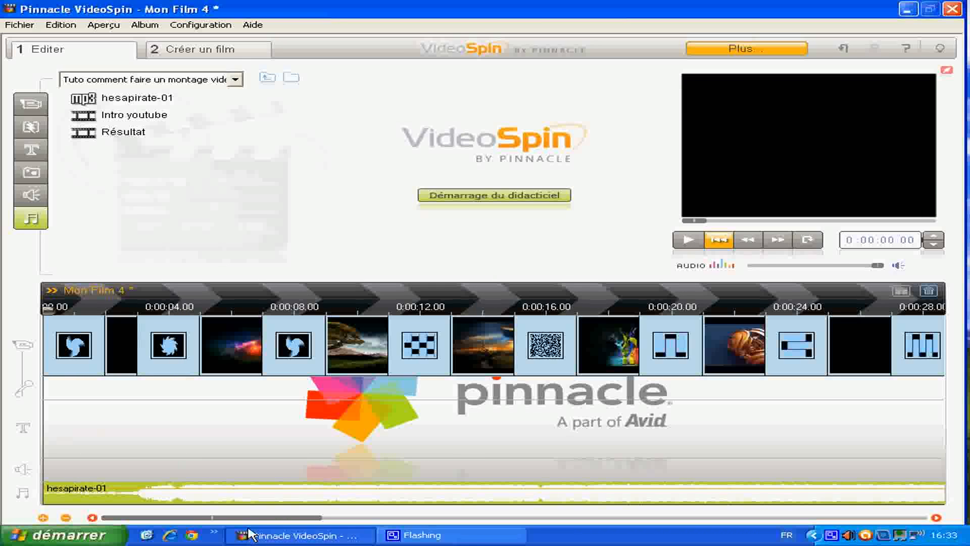
# - Trim the end of the hesapirate-01 music to the end of the closing transition at 0:01:01.29
pyautogui.moveTo(262, 518); pyautogui.dragTo(758, 481)
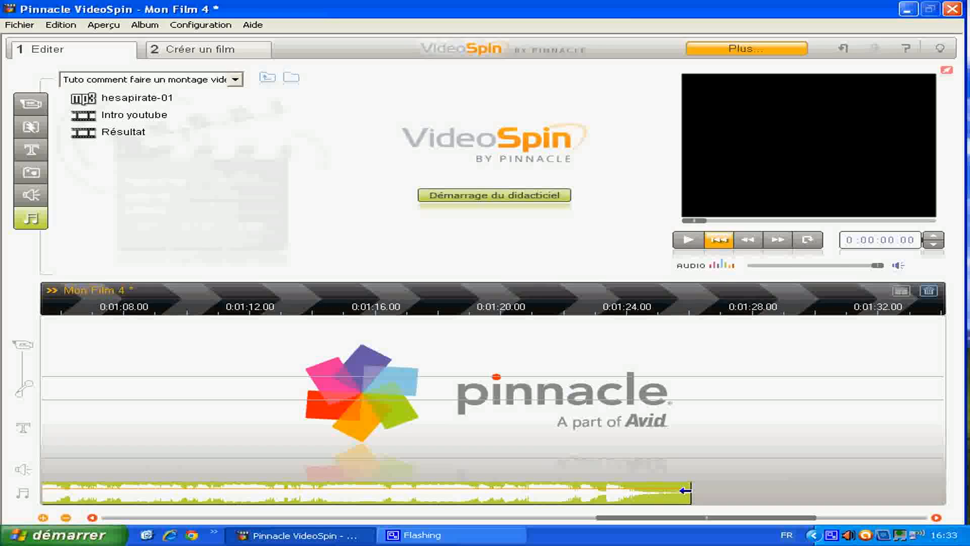
pyautogui.moveTo(685, 490); pyautogui.dragTo(157, 474)
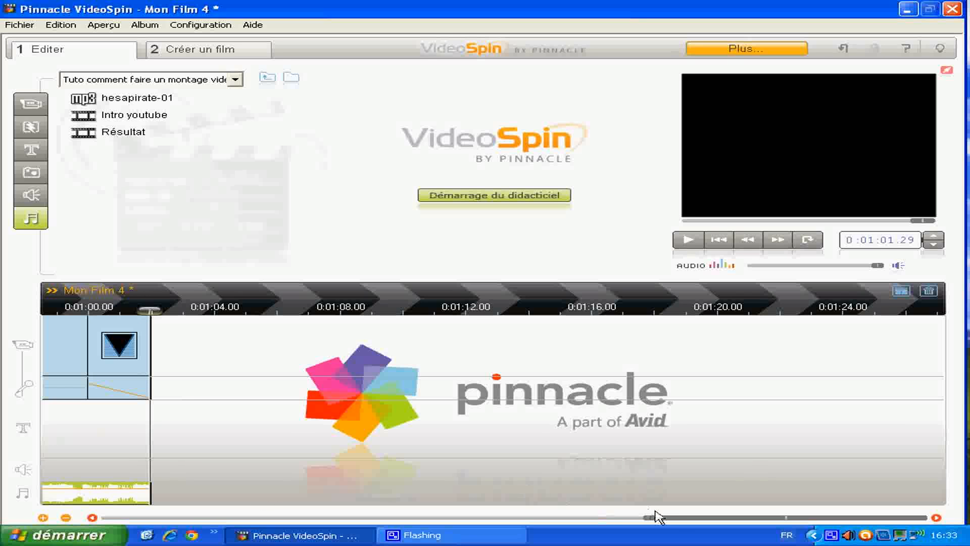
# - Add a volume point to the music just before the intro clip starts and lower the music volume at the movie's end
pyautogui.moveTo(675, 521); pyautogui.dragTo(1, 541)
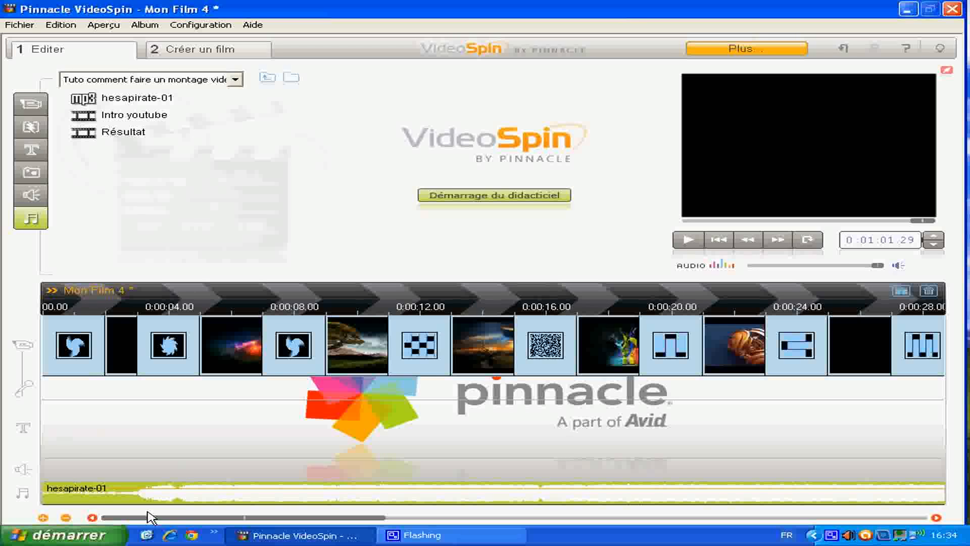
pyautogui.moveTo(236, 518); pyautogui.dragTo(422, 500)
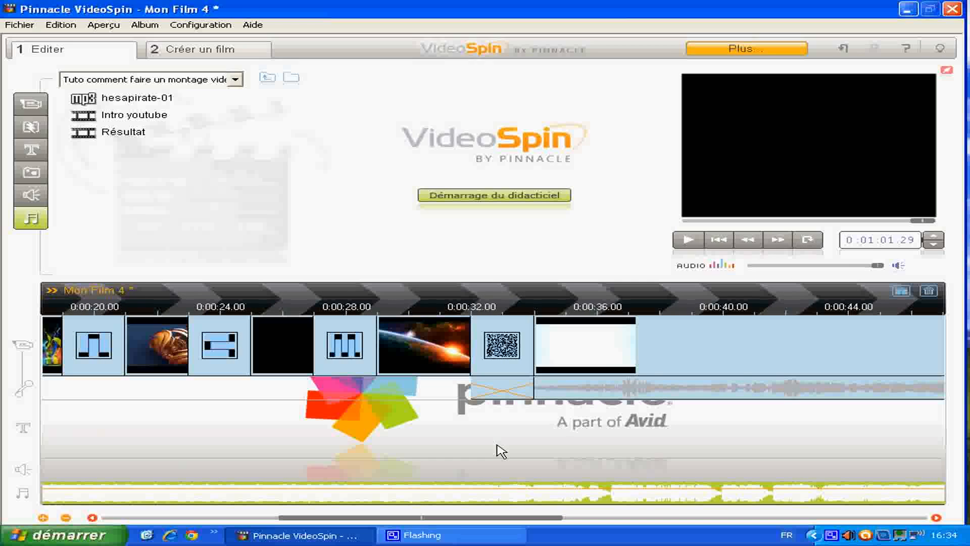
pyautogui.moveTo(472, 518); pyautogui.dragTo(535, 511)
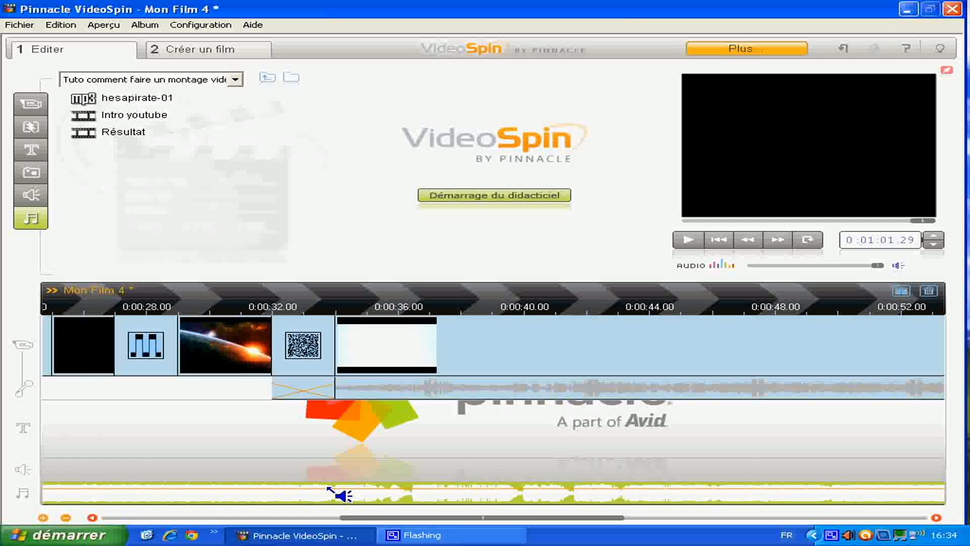
pyautogui.moveTo(328, 487); pyautogui.dragTo(326, 489)
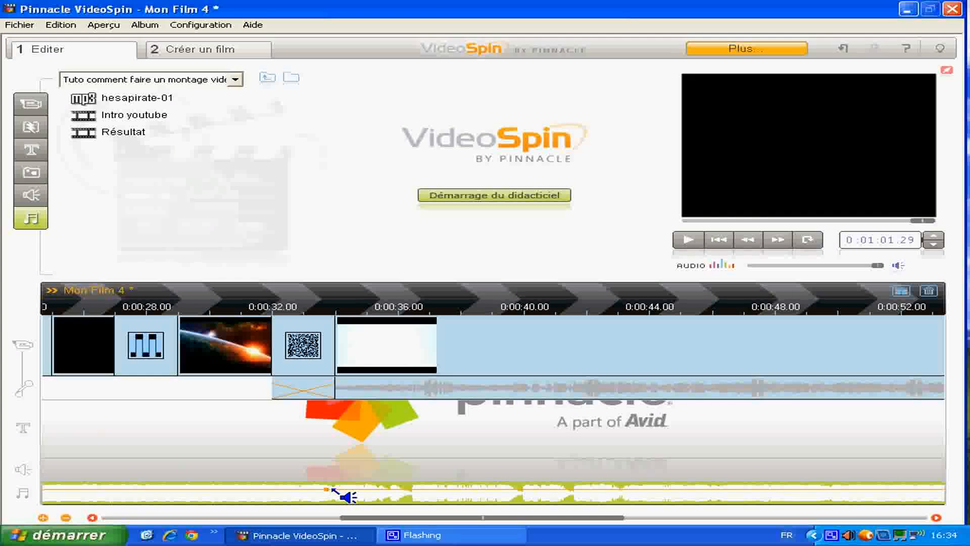
pyautogui.click(326, 489)
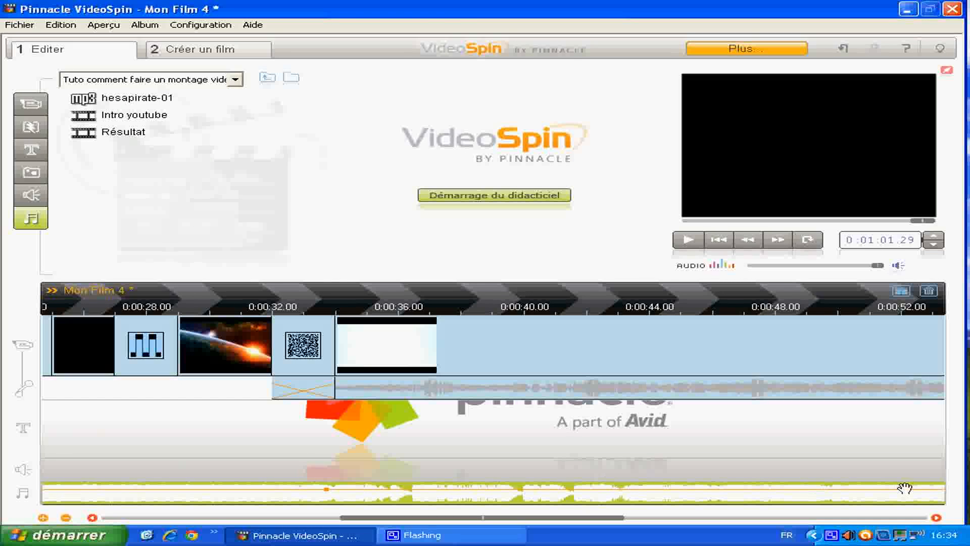
pyautogui.moveTo(528, 518); pyautogui.dragTo(673, 518)
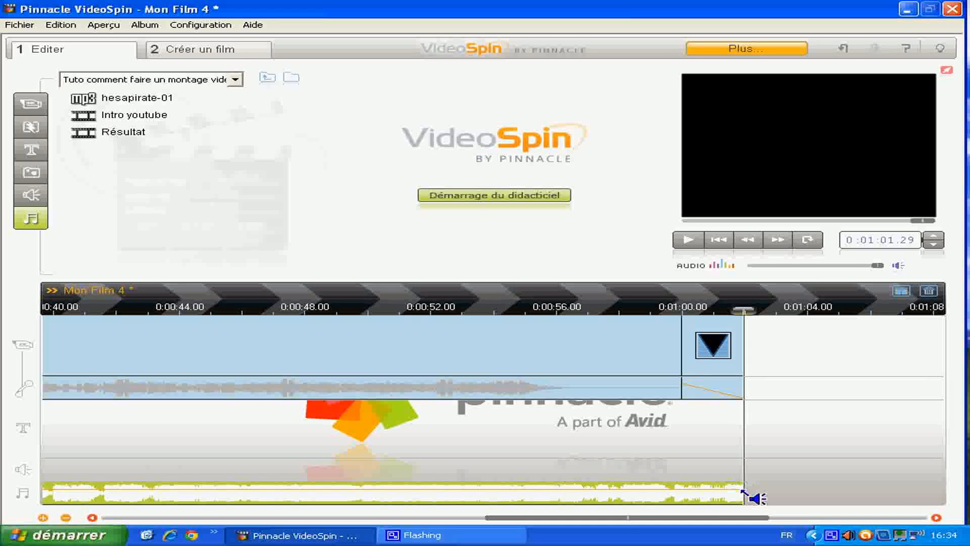
pyautogui.moveTo(751, 498); pyautogui.dragTo(748, 506)
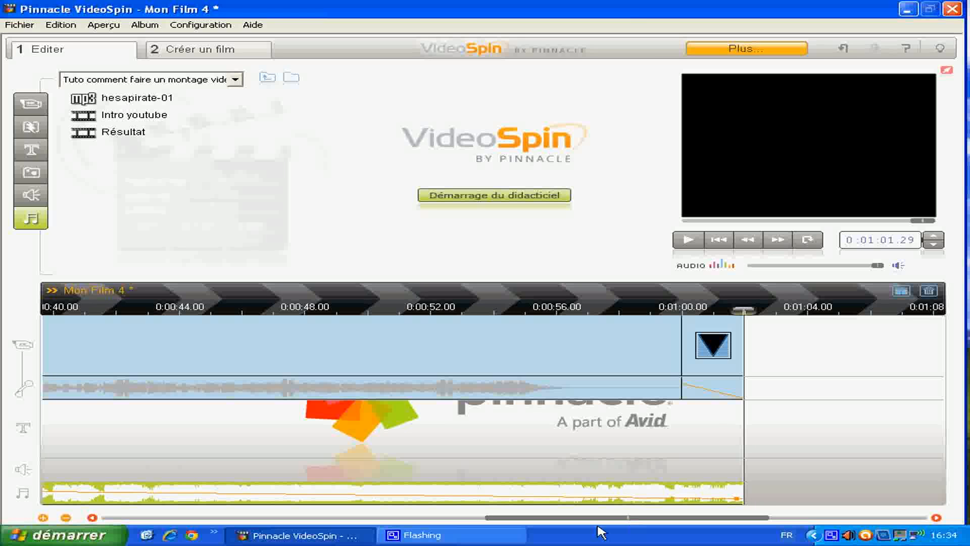
# - Lower the music volume shortly after the intro clip starts, just before 0:00:36, so it drops quickly from the preceding volume point
pyautogui.moveTo(600, 518); pyautogui.dragTo(443, 518)
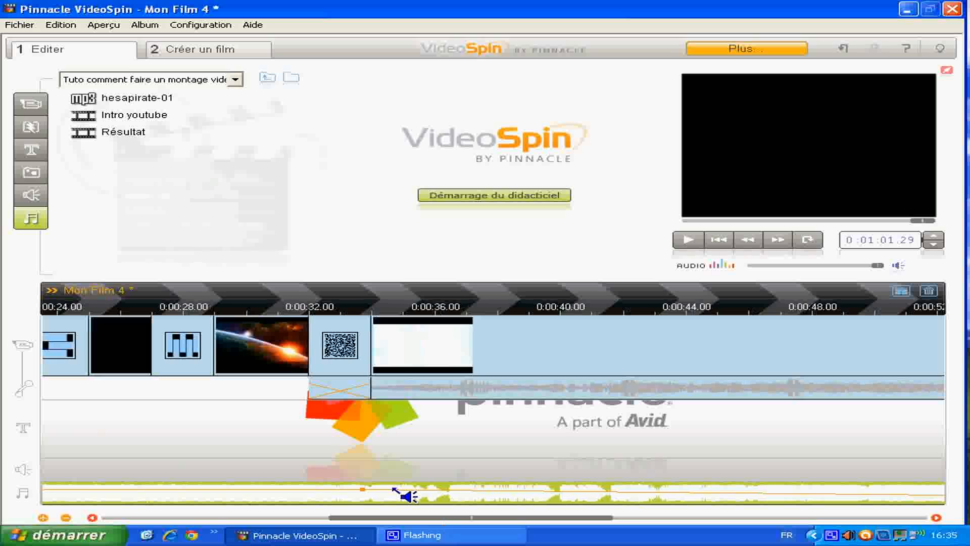
pyautogui.moveTo(387, 490); pyautogui.dragTo(444, 502)
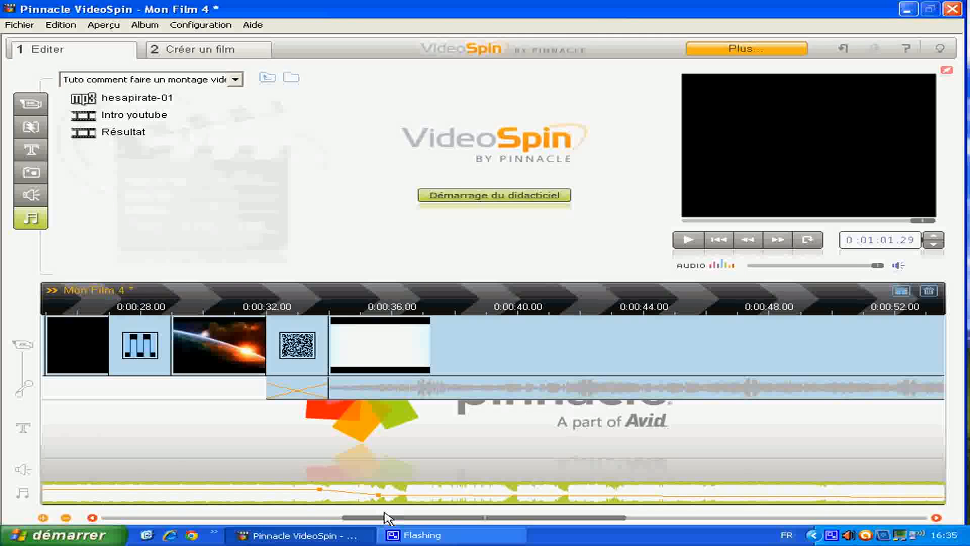
pyautogui.moveTo(374, 521); pyautogui.dragTo(531, 492)
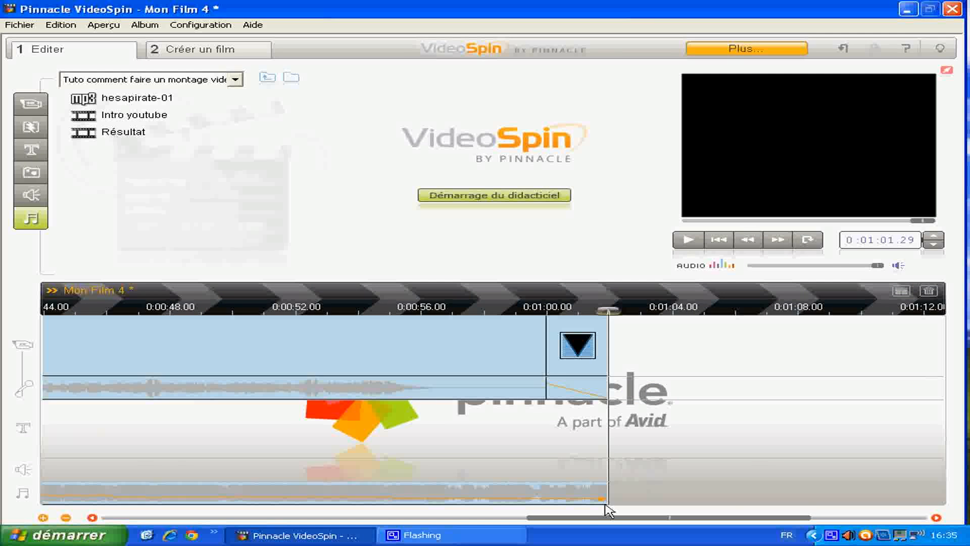
pyautogui.moveTo(599, 522); pyautogui.dragTo(164, 518)
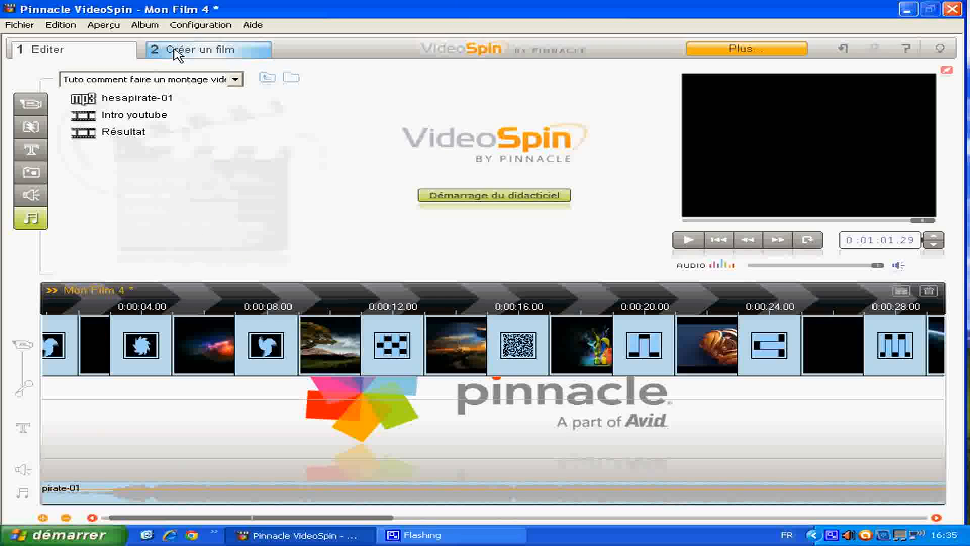
# - Switch to movie creation and choose the AVI file type with the Plein écran (DV) preset
pyautogui.click(233, 52)
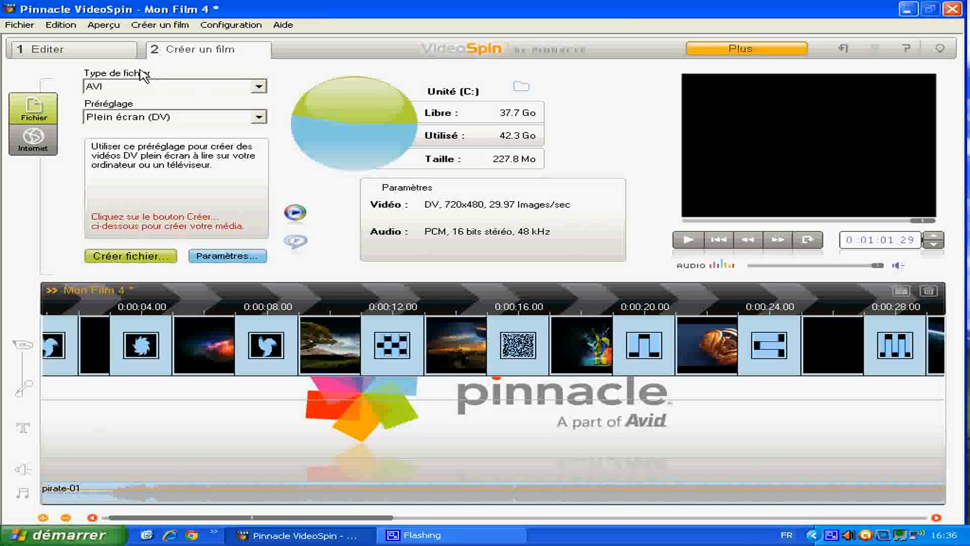
pyautogui.click(168, 90)
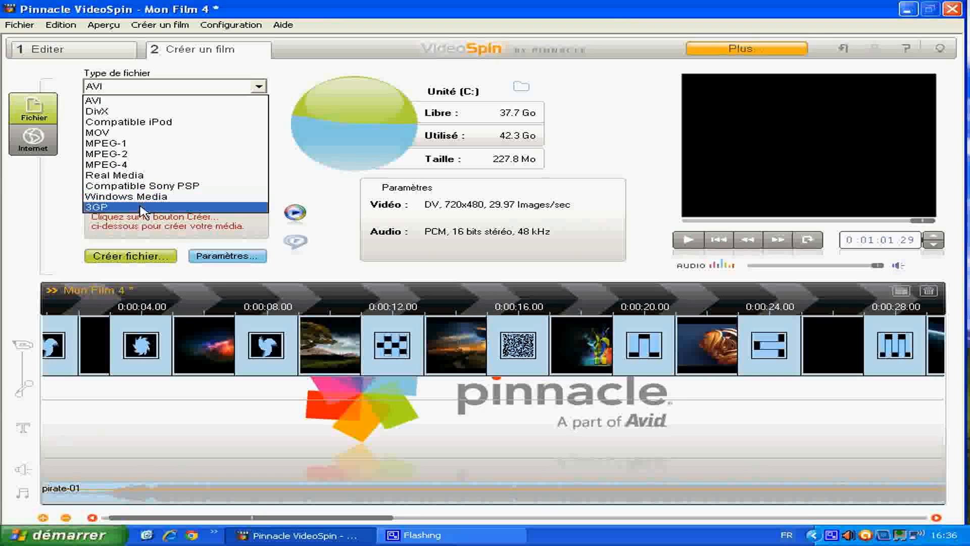
pyautogui.click(144, 102)
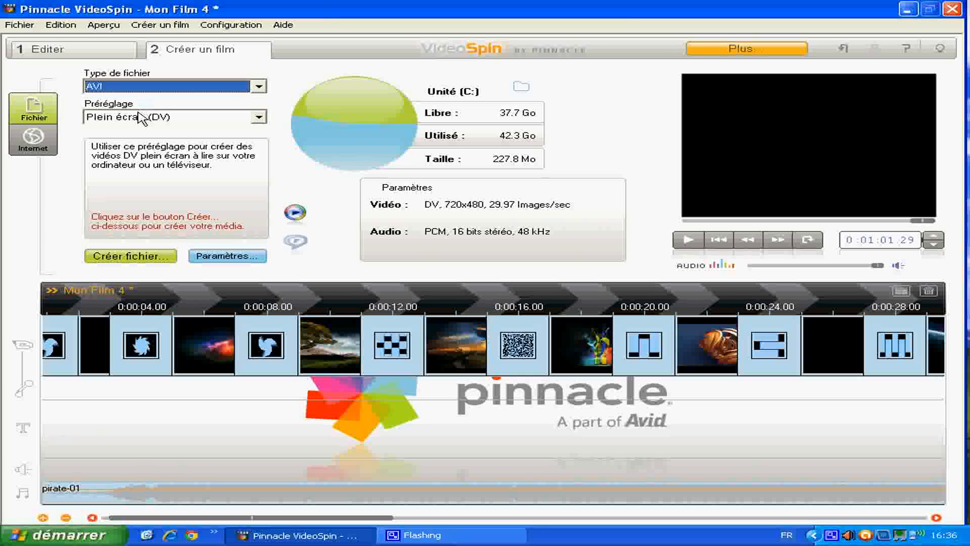
pyautogui.click(138, 116)
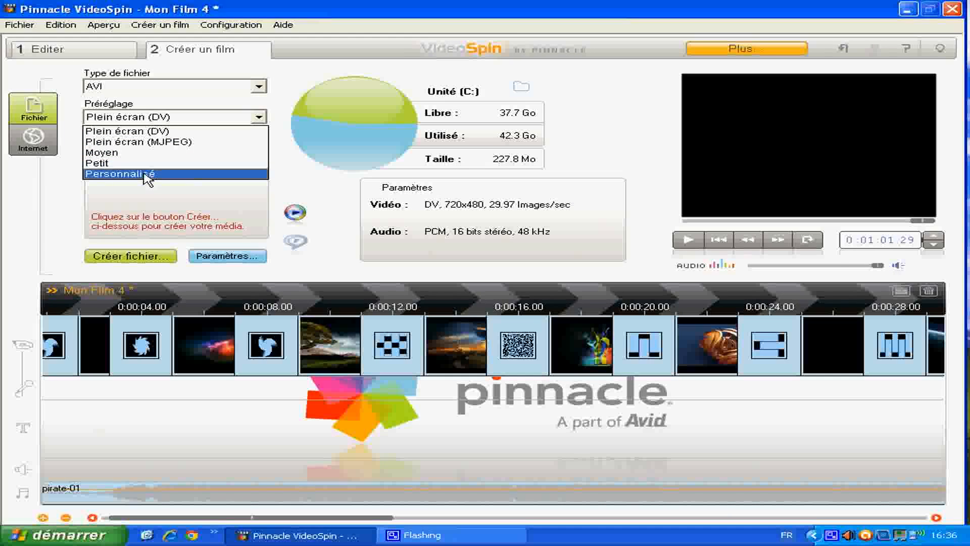
pyautogui.click(144, 132)
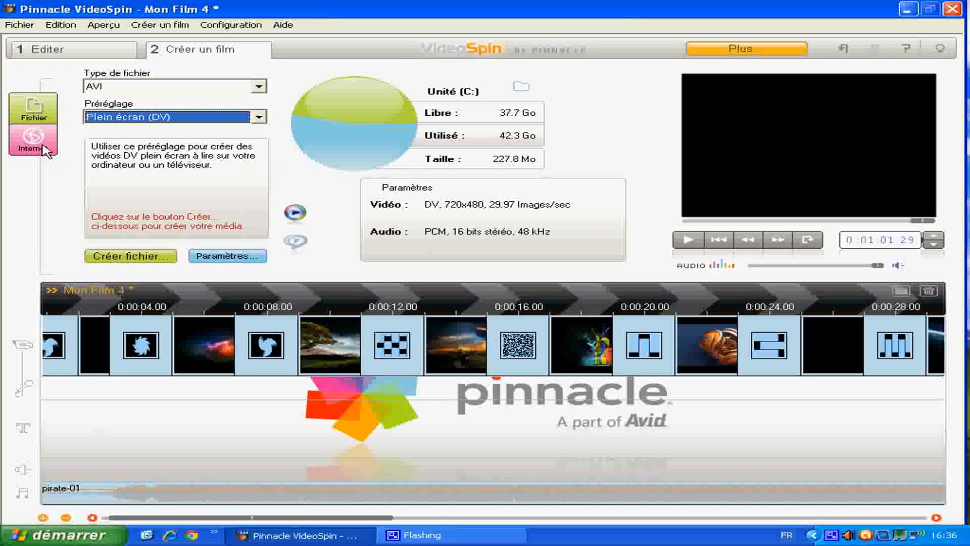
# - Try preparing a web upload to YouTube with the Meilleure qualité preset, and cancel the upload details form
pyautogui.click(46, 148)
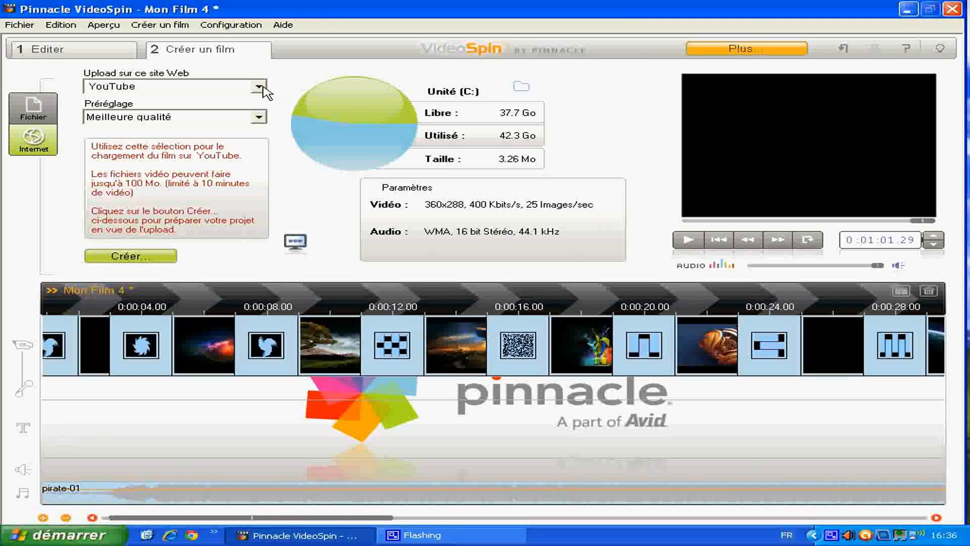
pyautogui.click(259, 87)
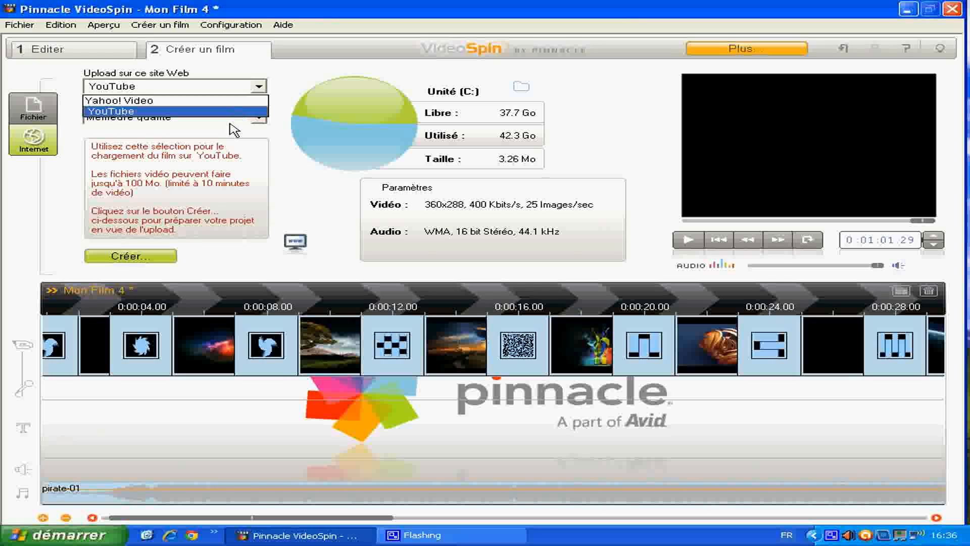
pyautogui.click(245, 132)
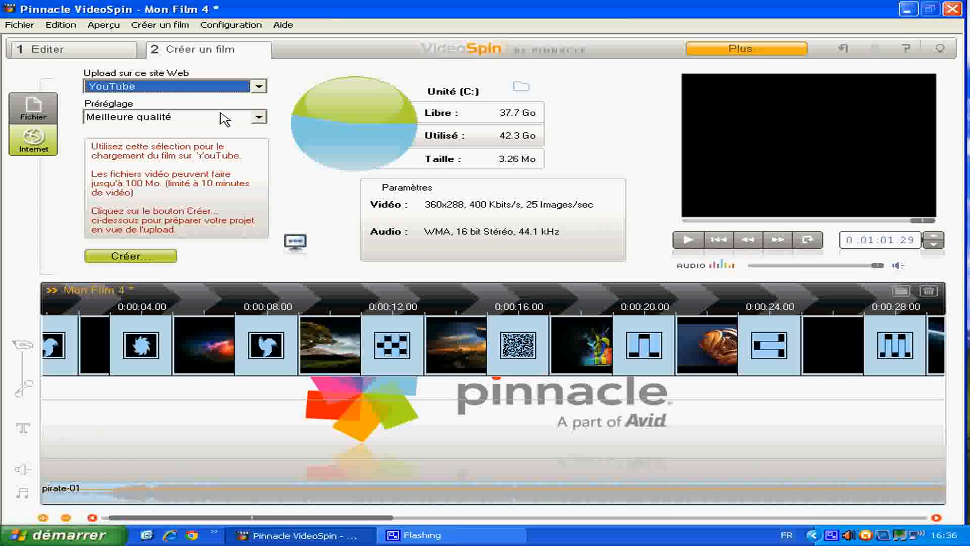
pyautogui.click(256, 119)
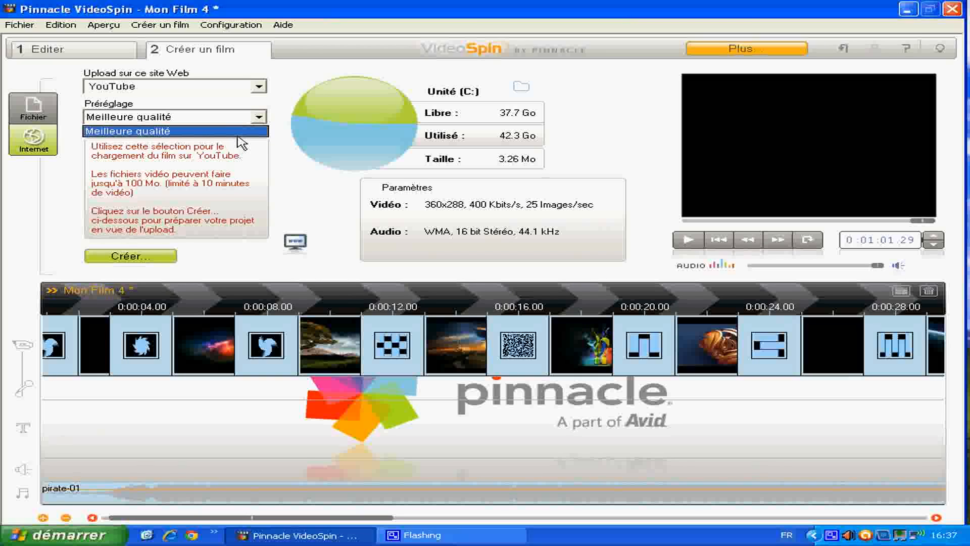
pyautogui.click(242, 133)
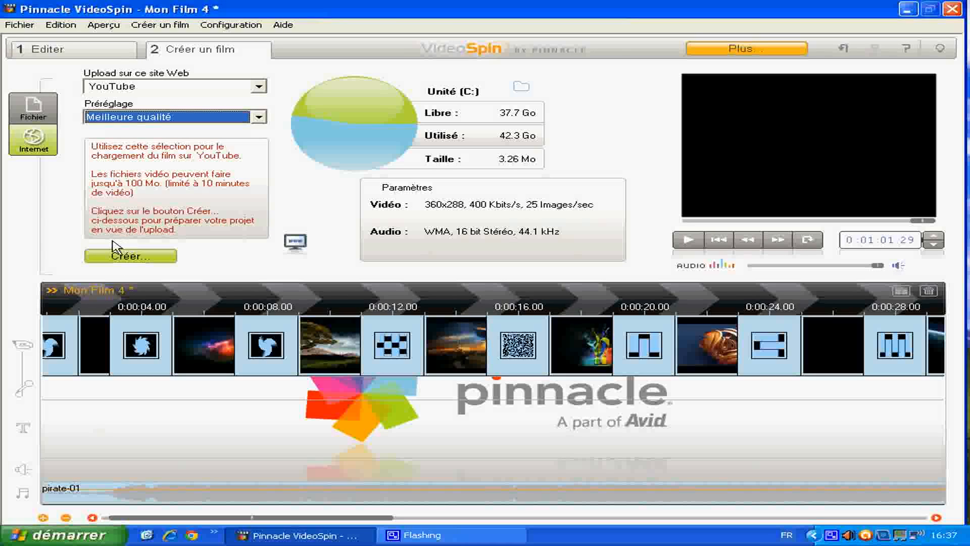
pyautogui.click(132, 257)
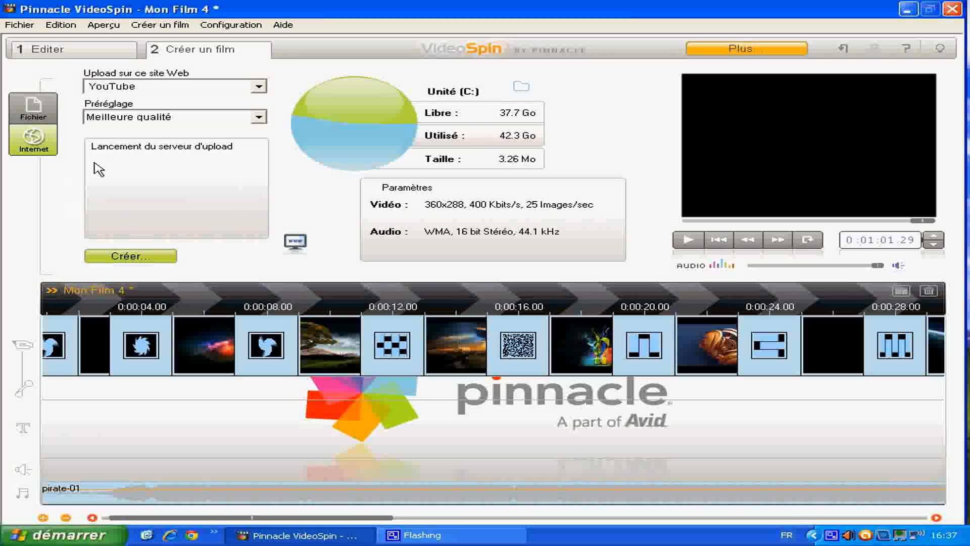
pyautogui.click(140, 256)
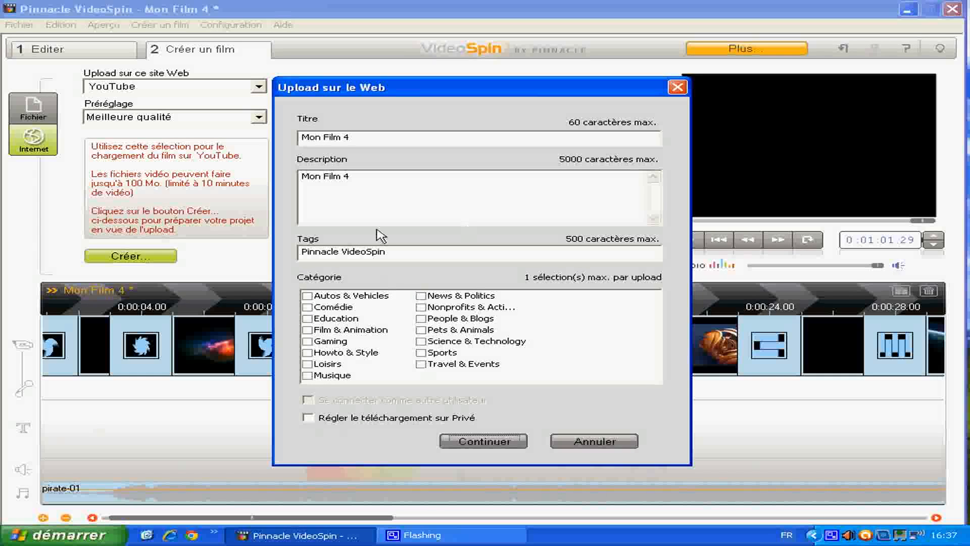
pyautogui.click(569, 442)
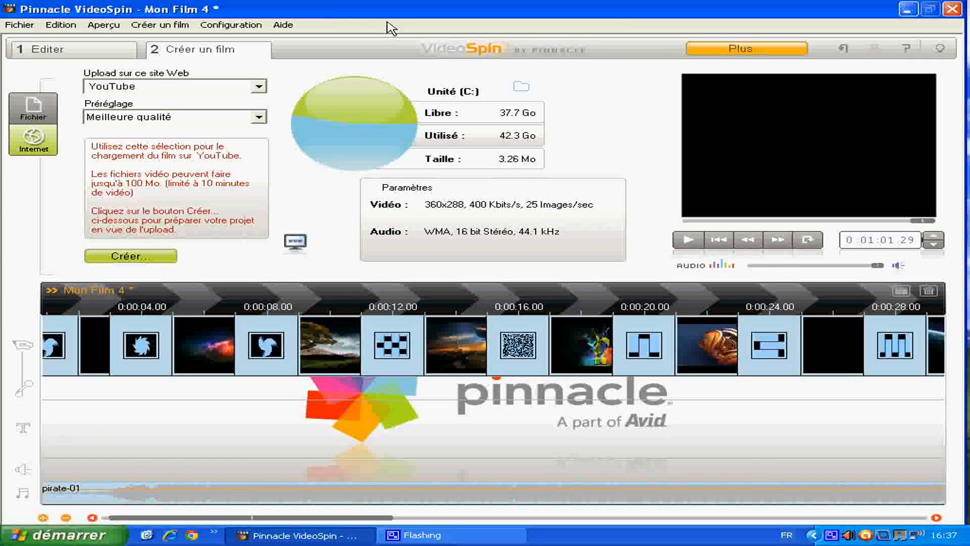
# - Create the movie as an AVI file named "tutotest" in the Tuto comment faire un montage vidéo folder
pyautogui.click(28, 116)
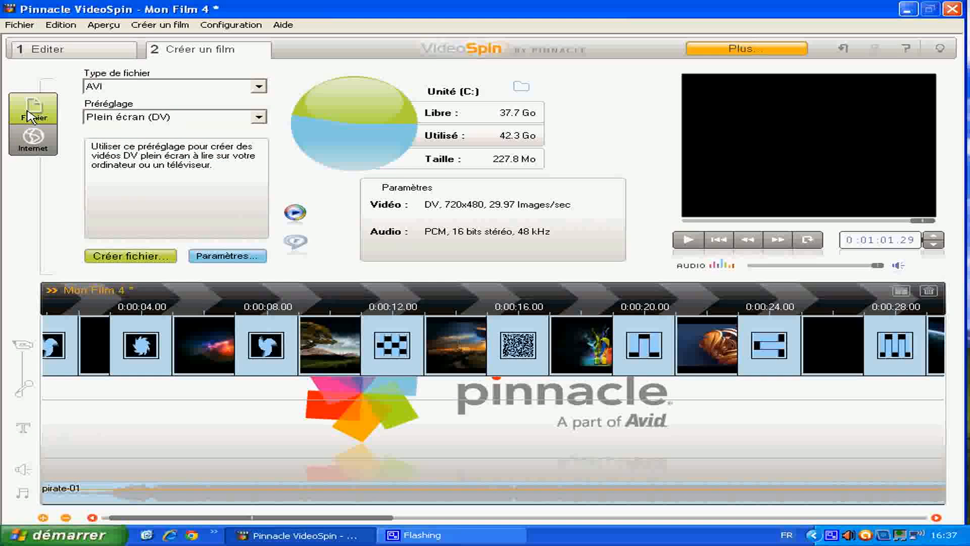
pyautogui.click(129, 257)
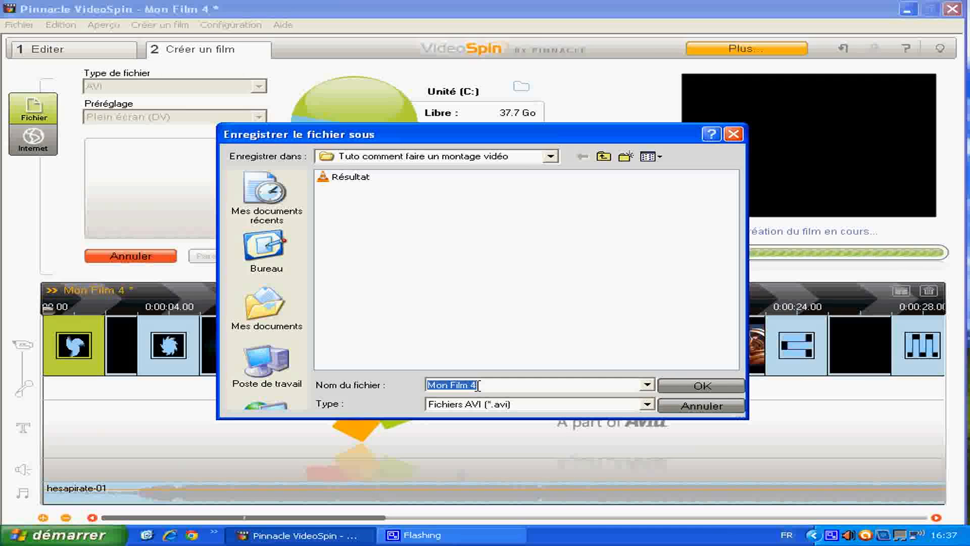
pyautogui.press('BackSpace')
pyautogui.write('tu')
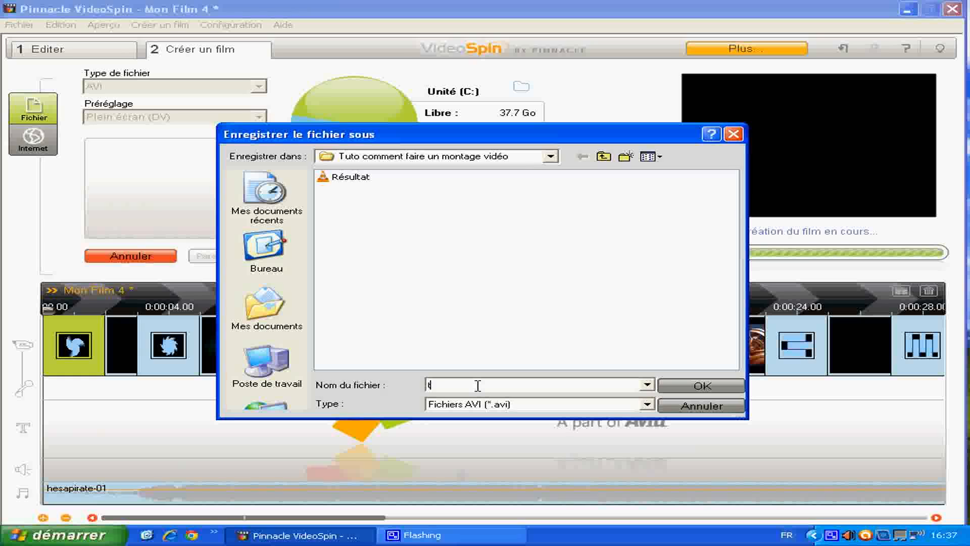
pyautogui.write('to')
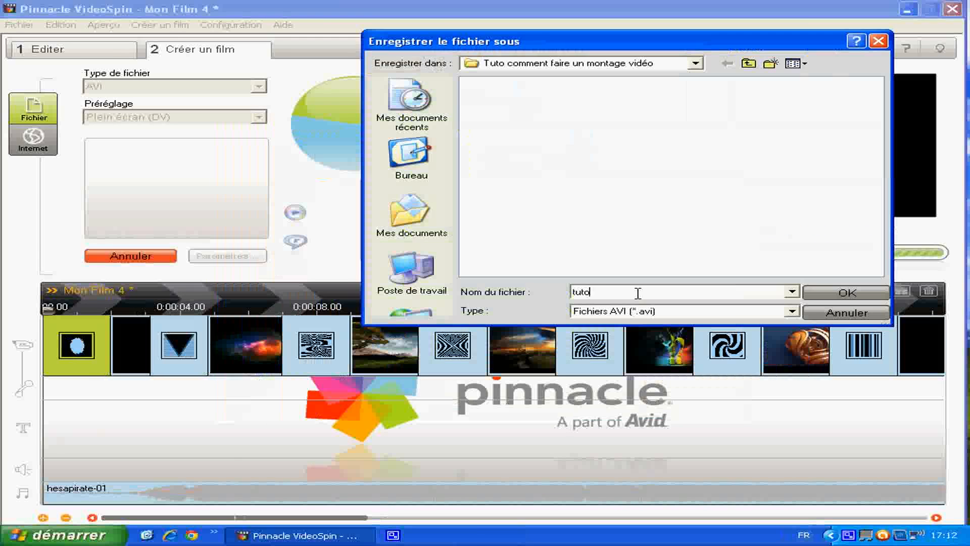
pyautogui.write('test')
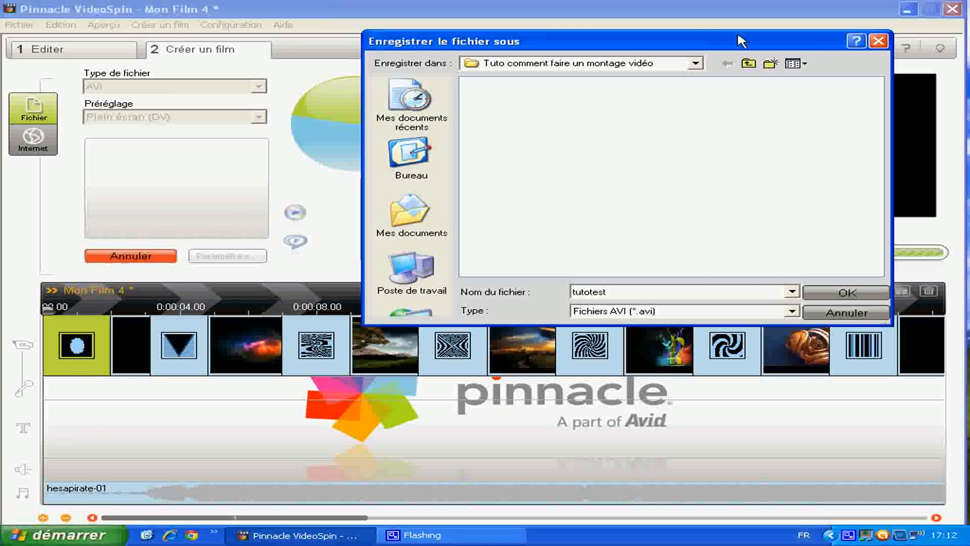
pyautogui.moveTo(741, 40); pyautogui.dragTo(529, 13)
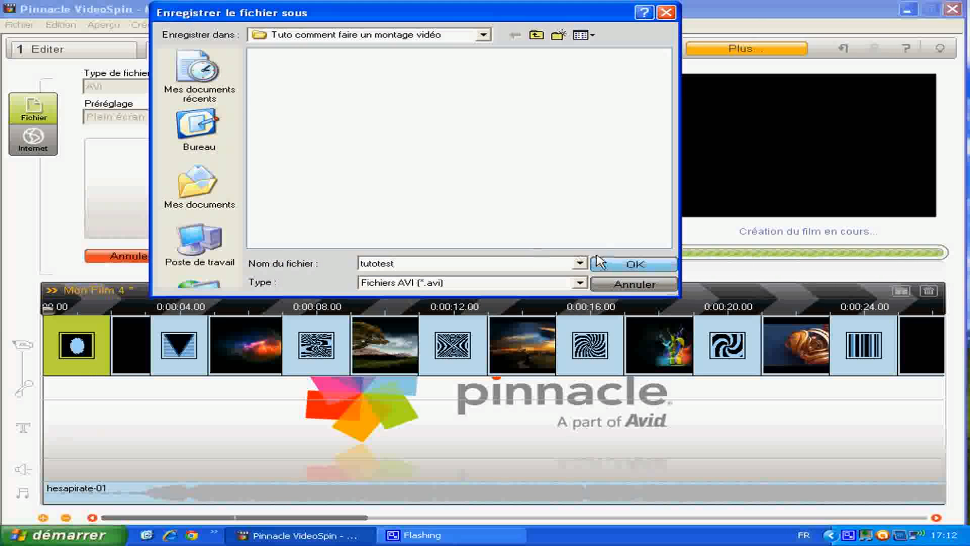